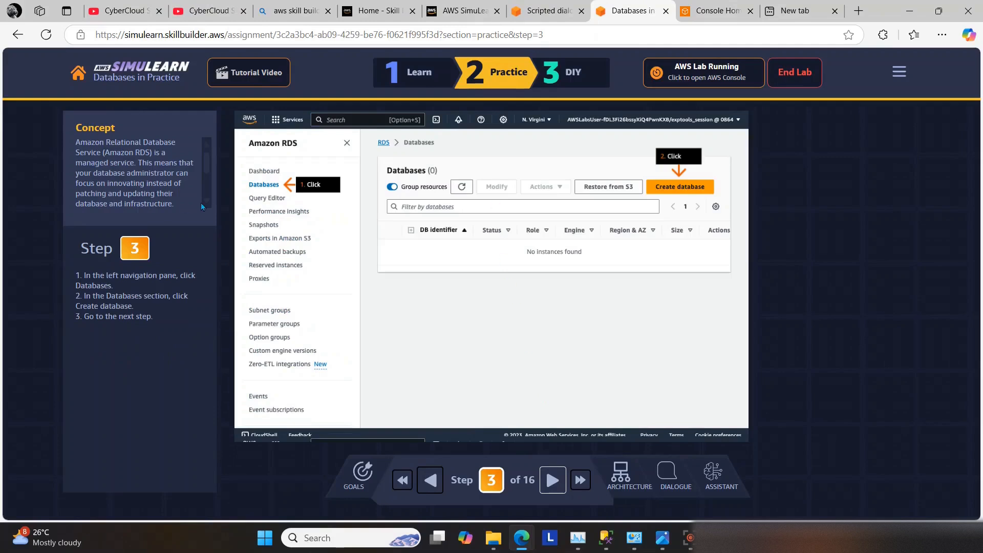
Step: Read the Amazon RDS concept text for step 3 and advance the lab guide to step 4
drag(204, 166, 202, 190)
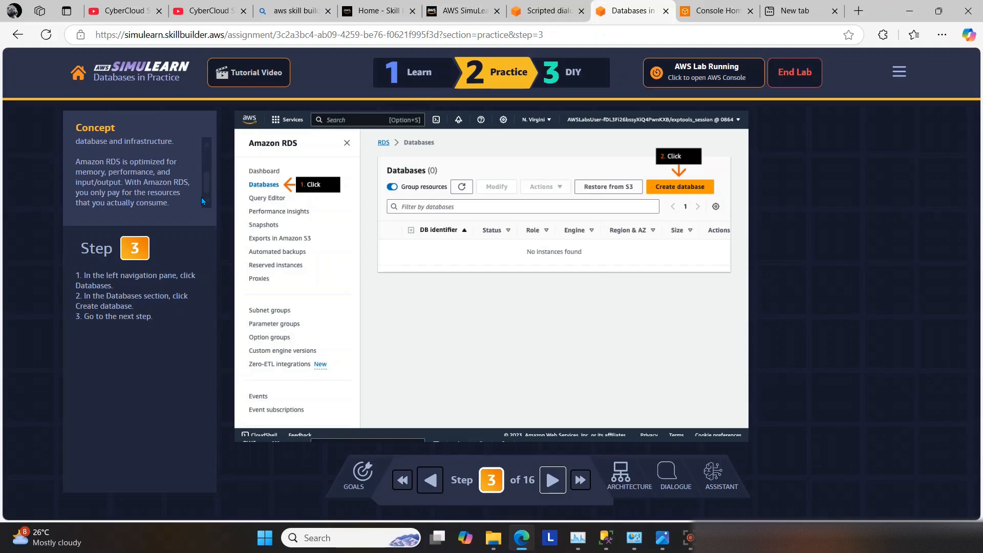
drag(201, 197, 197, 160)
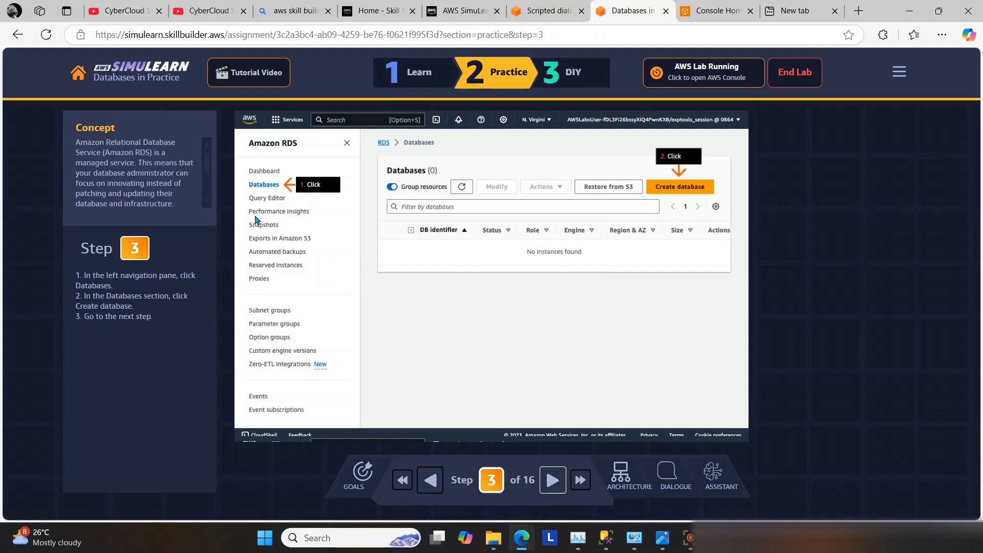
click(546, 490)
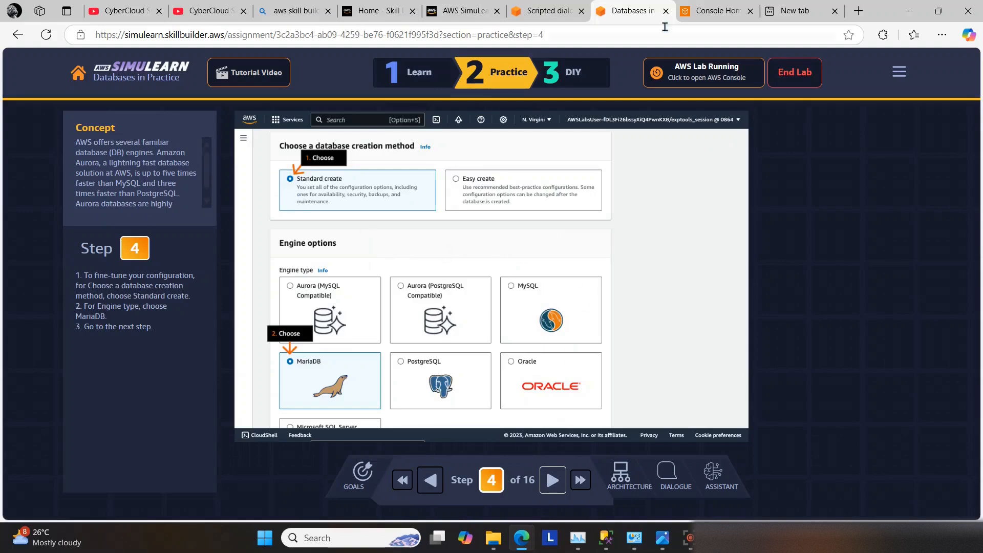
Step: Open the RDS service from the AWS Console Home in a new browser tab and switch to it
click(707, 5)
right_click(157, 214)
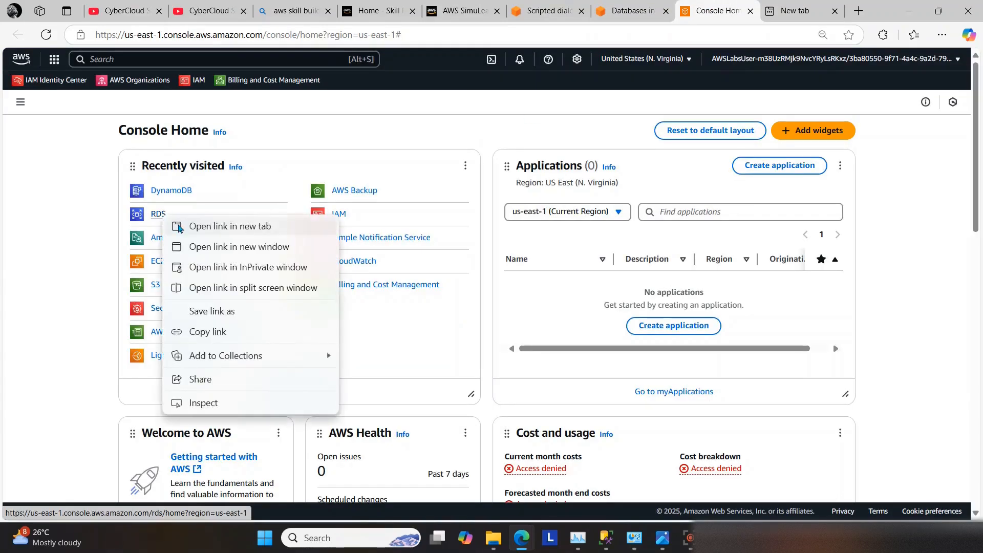
click(188, 223)
click(712, 13)
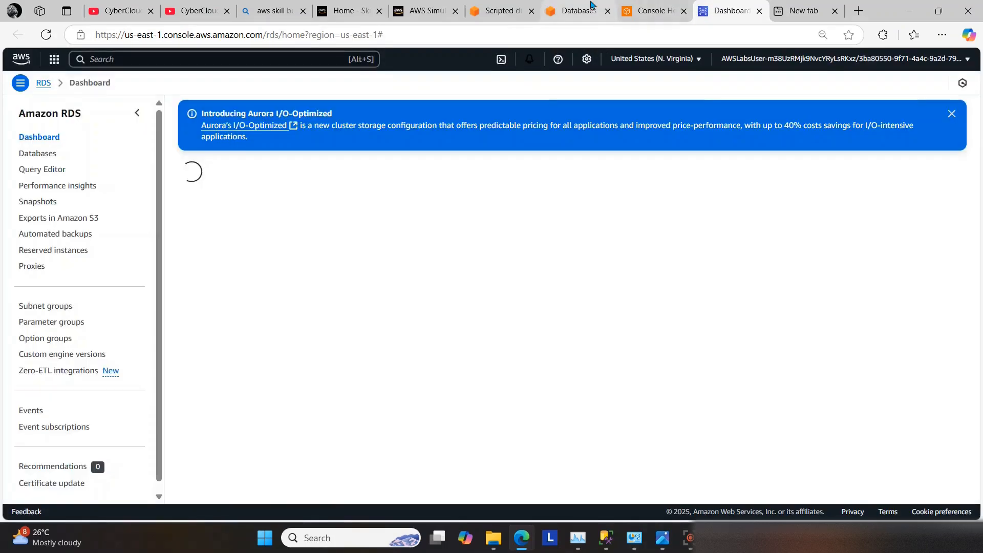
Step: Go to the RDS databases list, dismiss the announcement banners and start creating a database
click(39, 172)
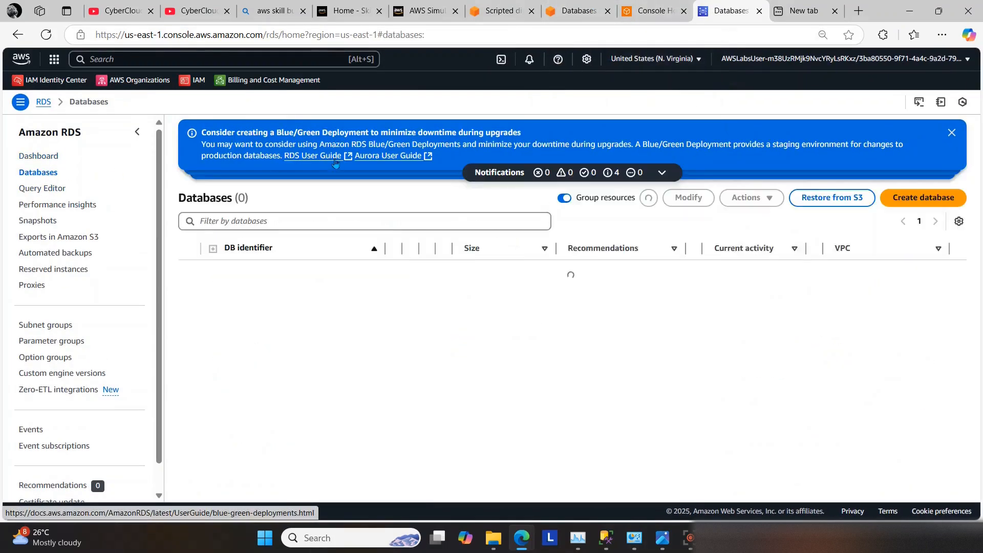
click(952, 133)
click(952, 132)
click(952, 132)
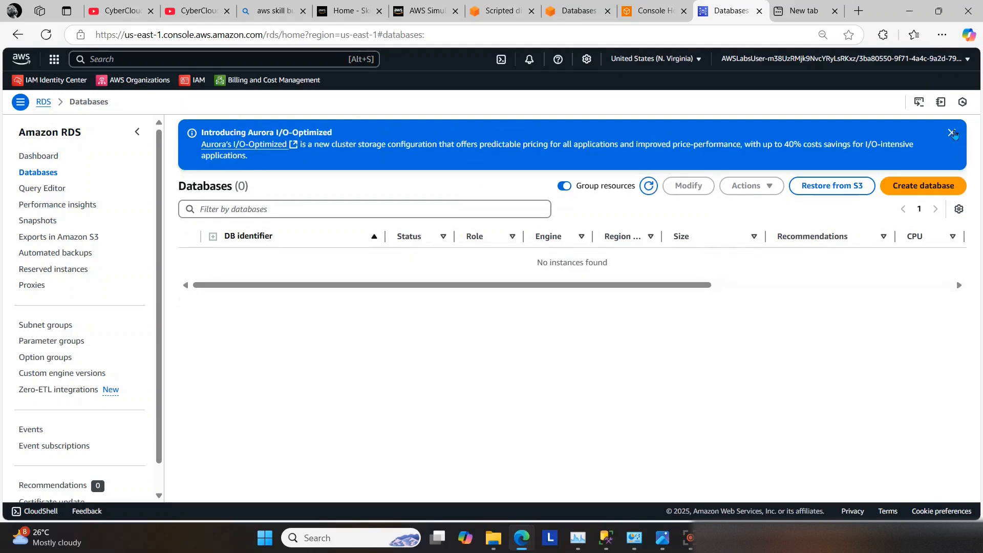
click(952, 133)
click(937, 131)
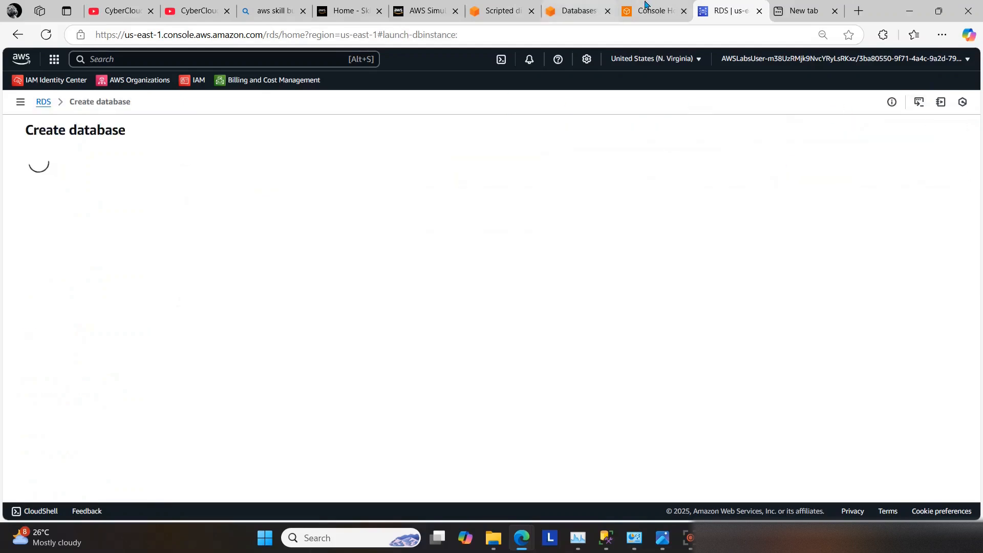
Step: Check the step 4 lab instructions and select MariaDB as the engine type, keeping the Standard create method
click(643, 7)
click(528, 6)
click(584, 5)
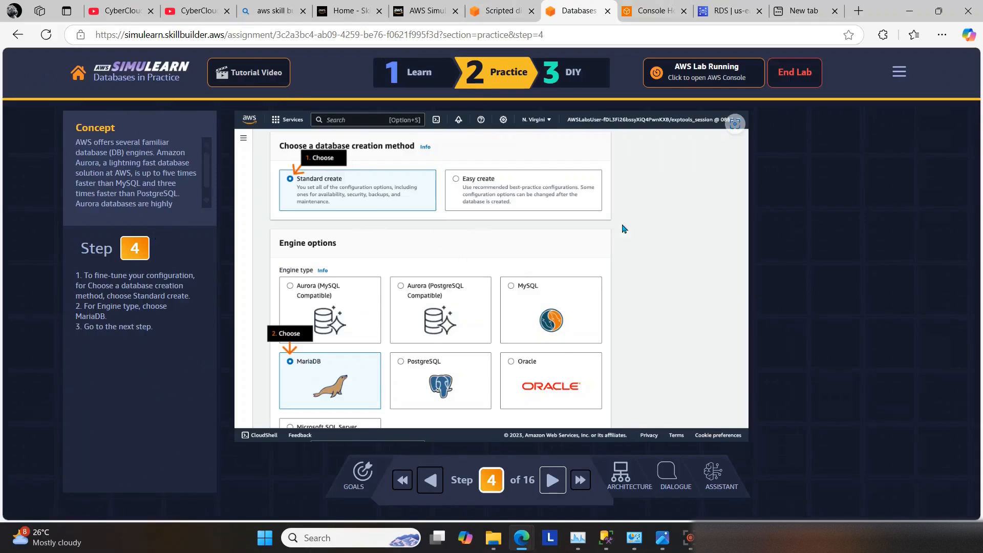
click(730, 8)
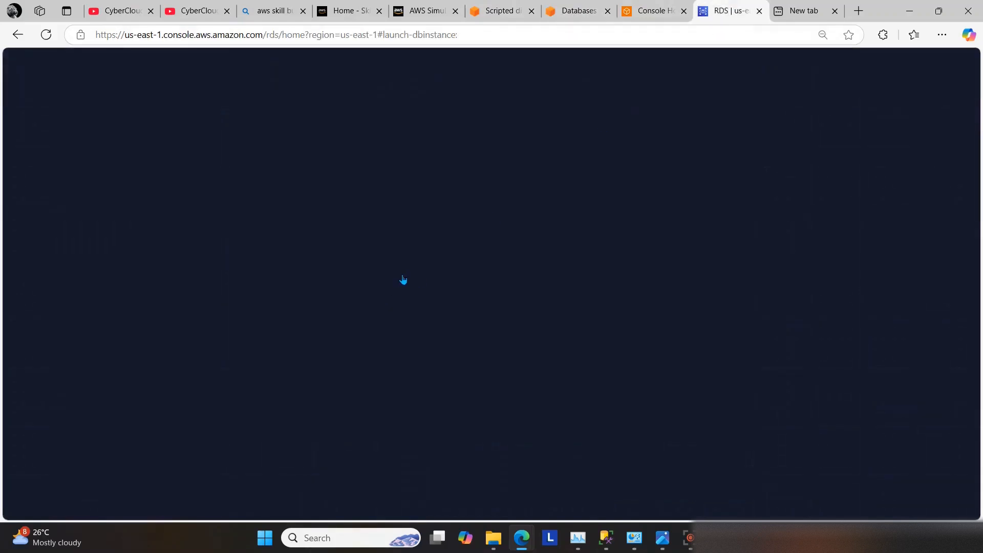
scroll(84, 381, down, 3)
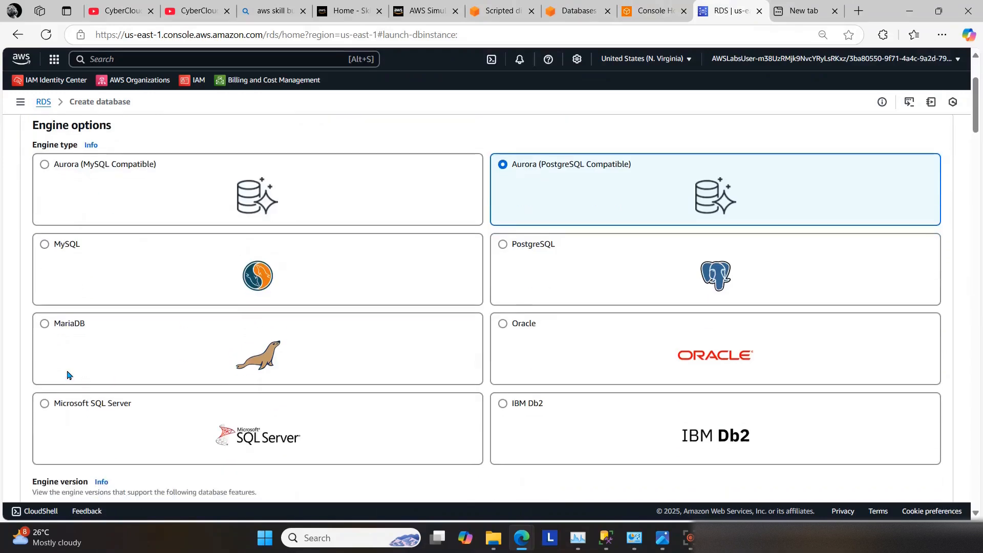
click(50, 333)
scroll(231, 290, up, 3)
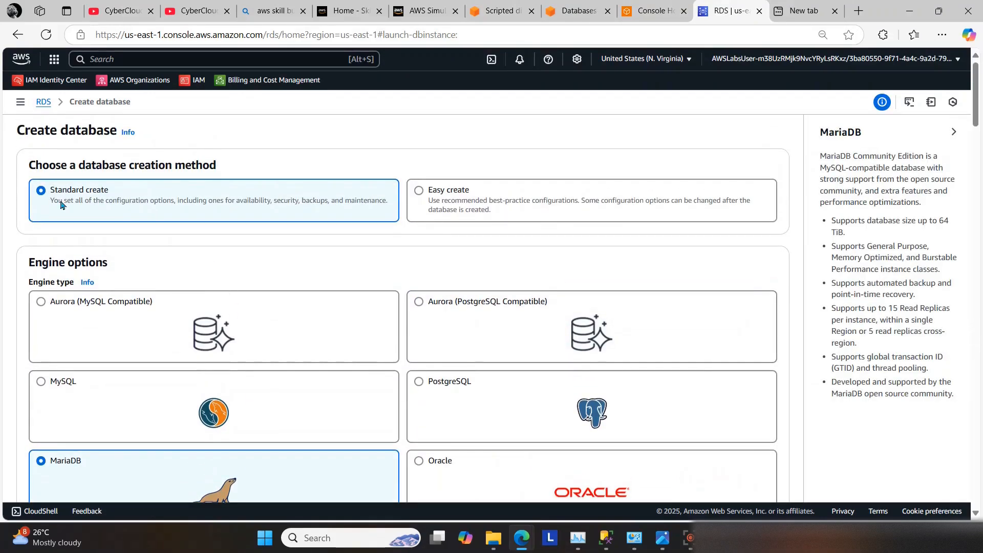
scroll(285, 213, down, 3)
Step: Advance the lab guide to step 5 and read its instructions and concept text on deployment templates
click(598, 7)
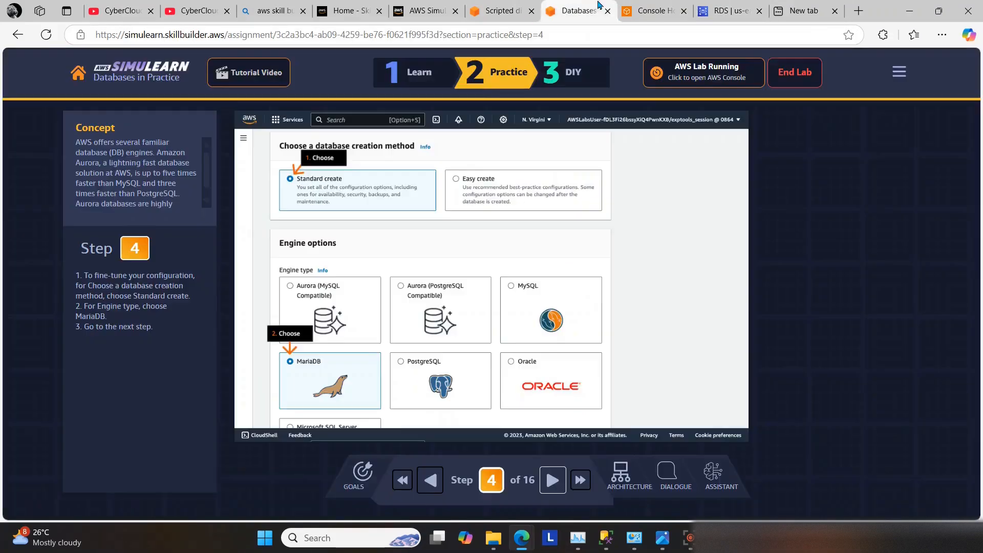
click(556, 478)
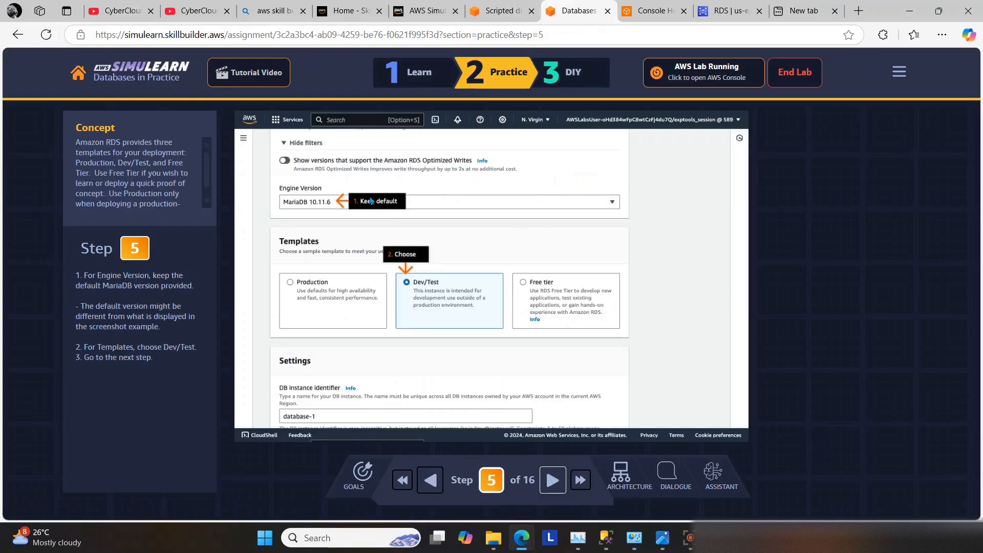
click(733, 8)
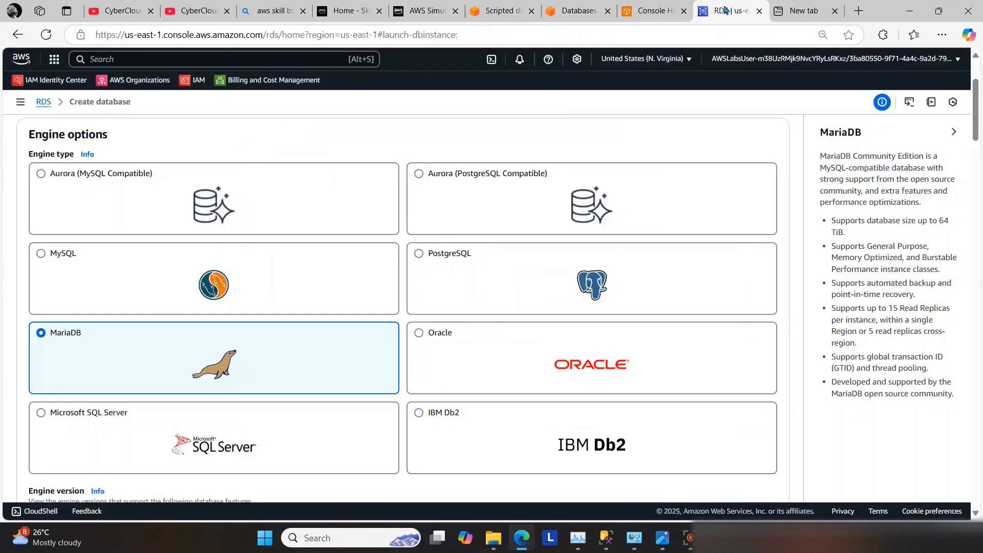
click(555, 6)
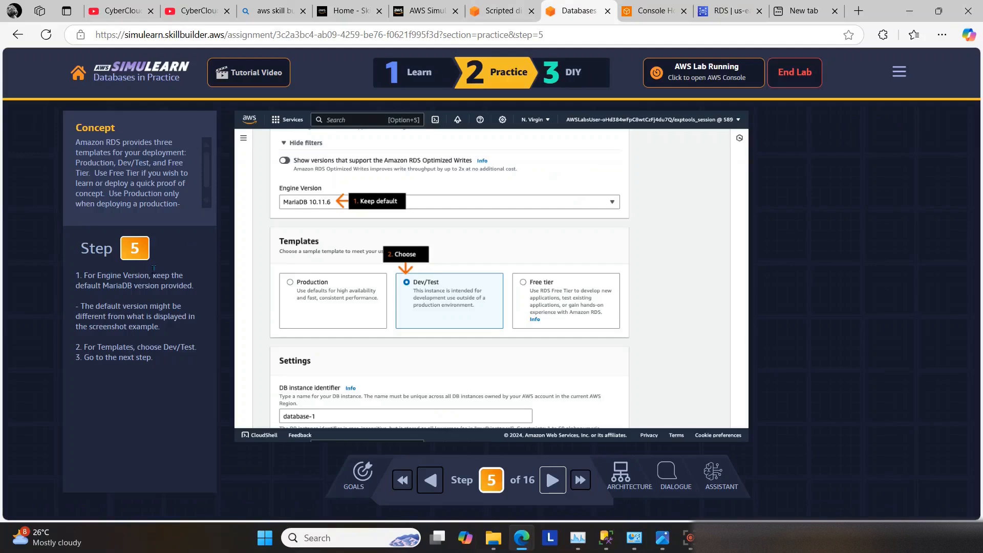
drag(205, 179, 205, 191)
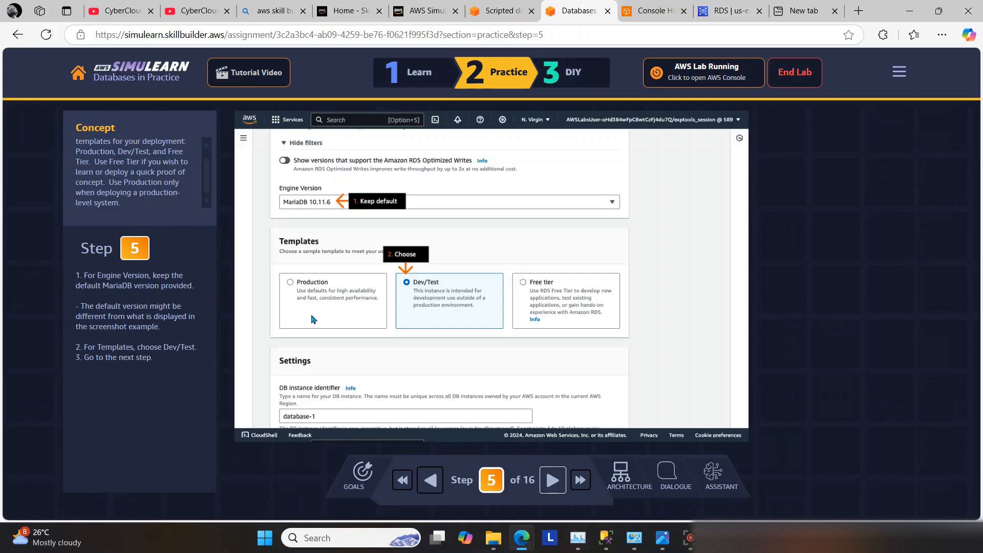
Step: Choose the Dev/Test template for the new MariaDB database, keeping the default engine version
click(731, 4)
scroll(261, 332, down, 1)
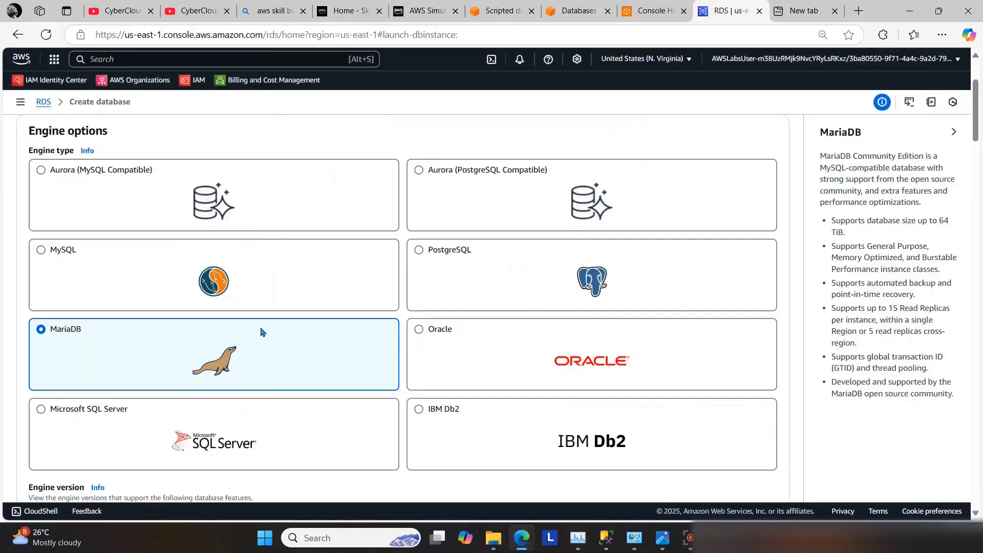
scroll(260, 327, down, 5)
scroll(358, 358, down, 1)
click(334, 370)
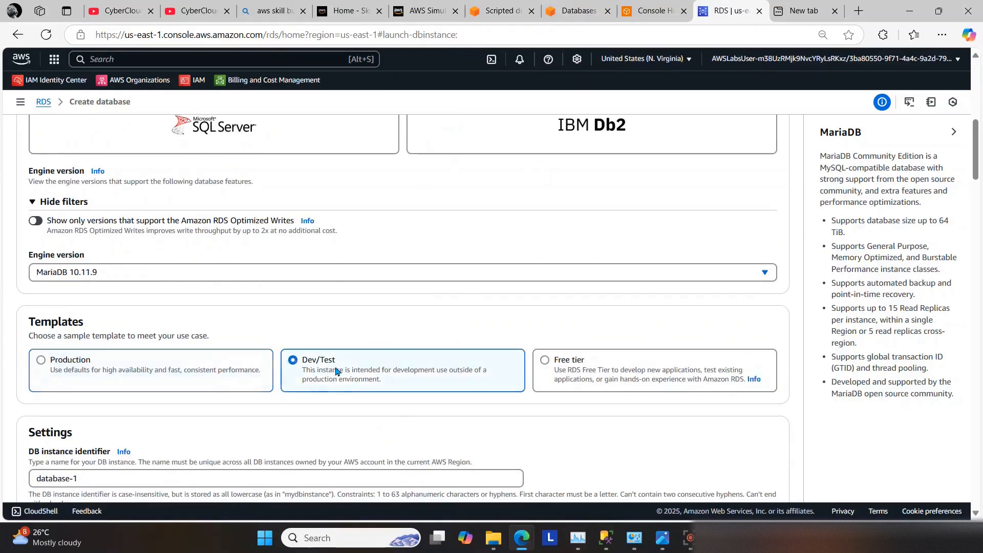
Step: Advance the lab guide to step 6 and set the DB instance identifier to my-database
click(589, 10)
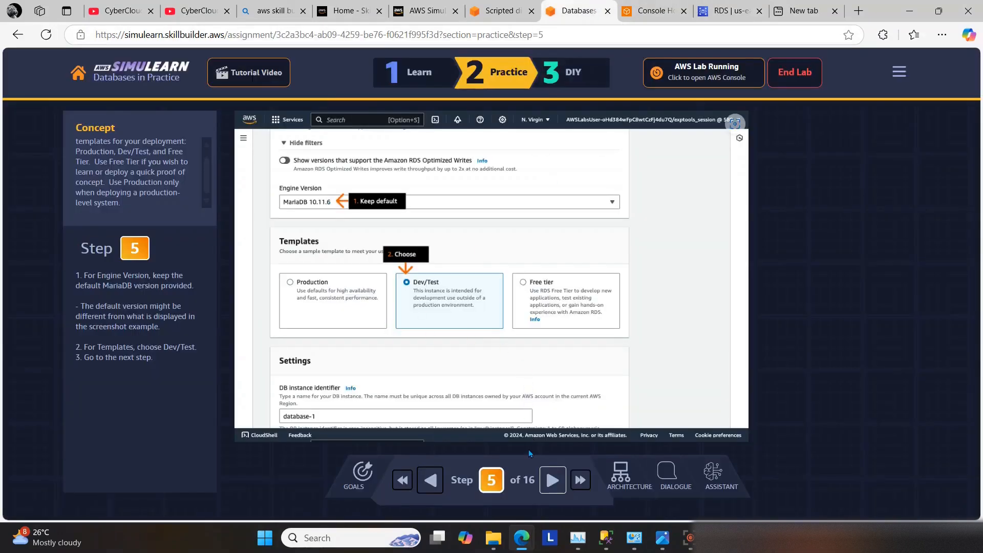
click(553, 480)
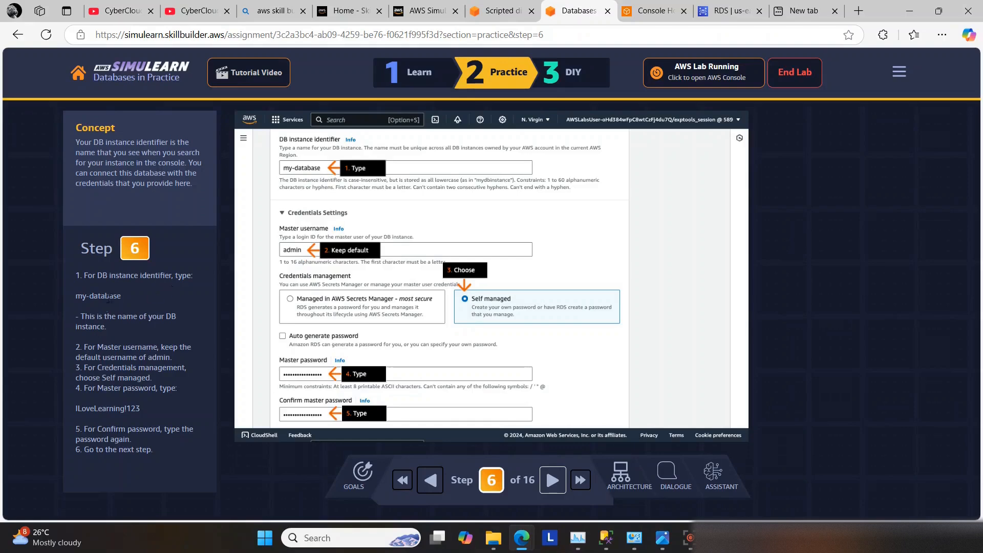
click(755, 5)
scroll(198, 281, down, 4)
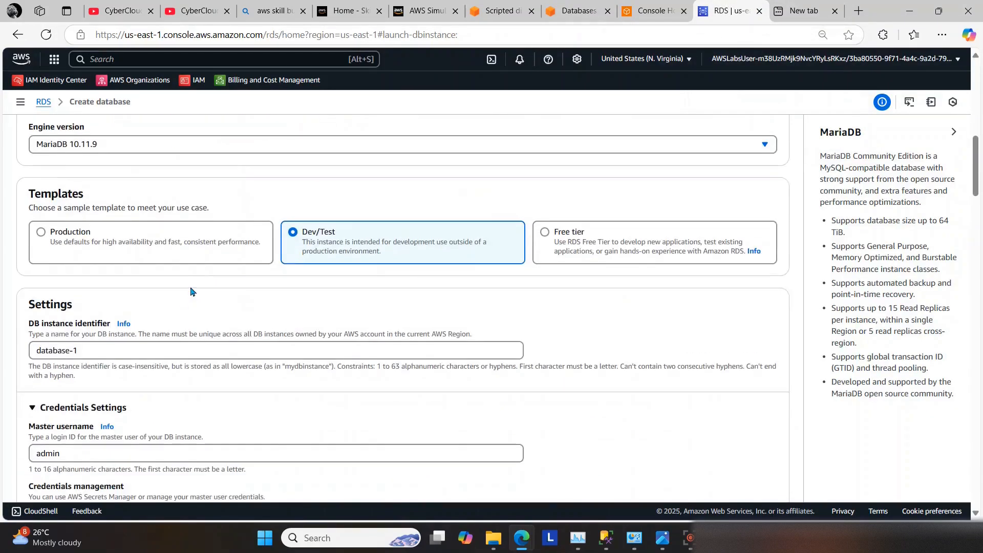
triple_click(128, 293)
text(MY-D)
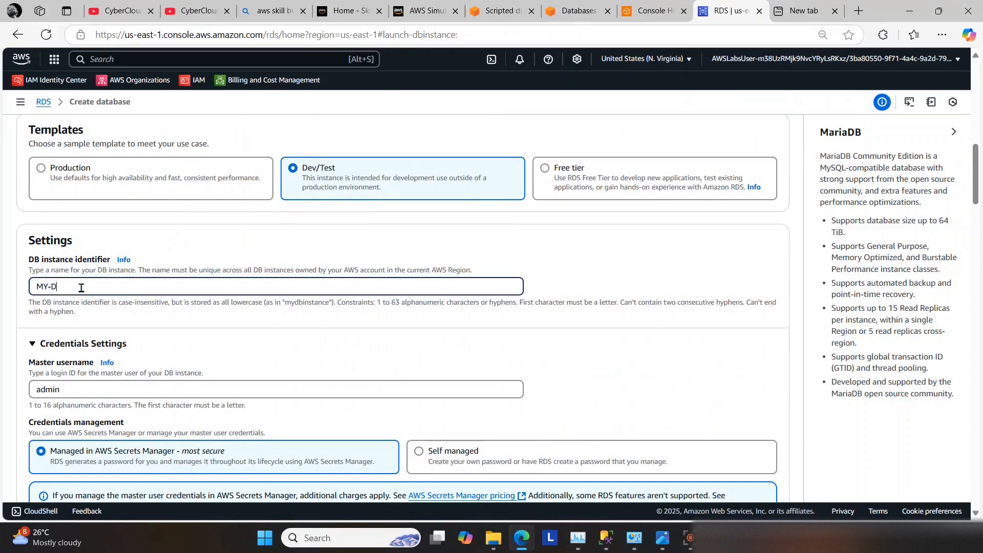
key(BackSpace)
key(BackSpace)
key(BackSpace)
key(BackSpace)
text(my-d)
key(BackSpace)
text(-database)
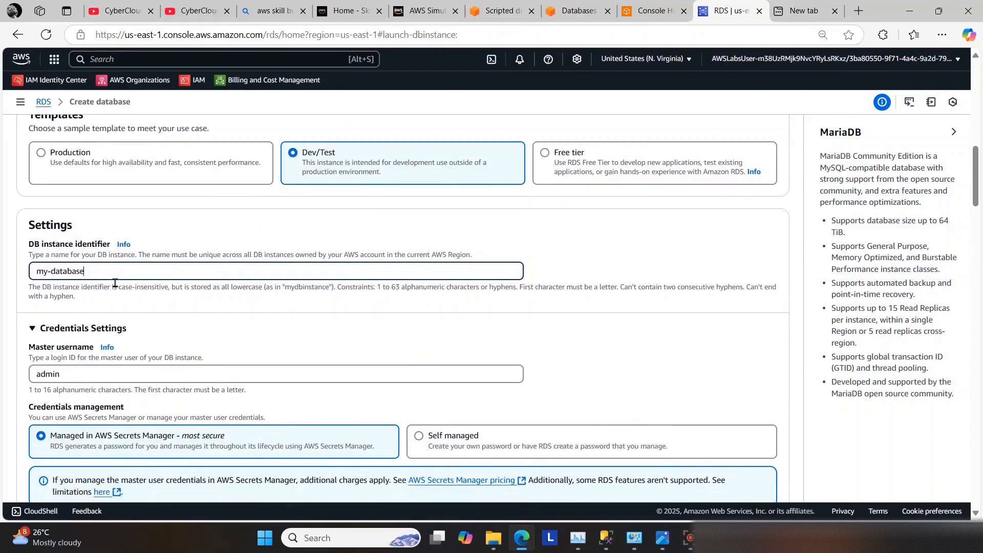
Step: Set credentials management to Self managed and copy the master password given in the lab guide
scroll(80, 288, down, 2)
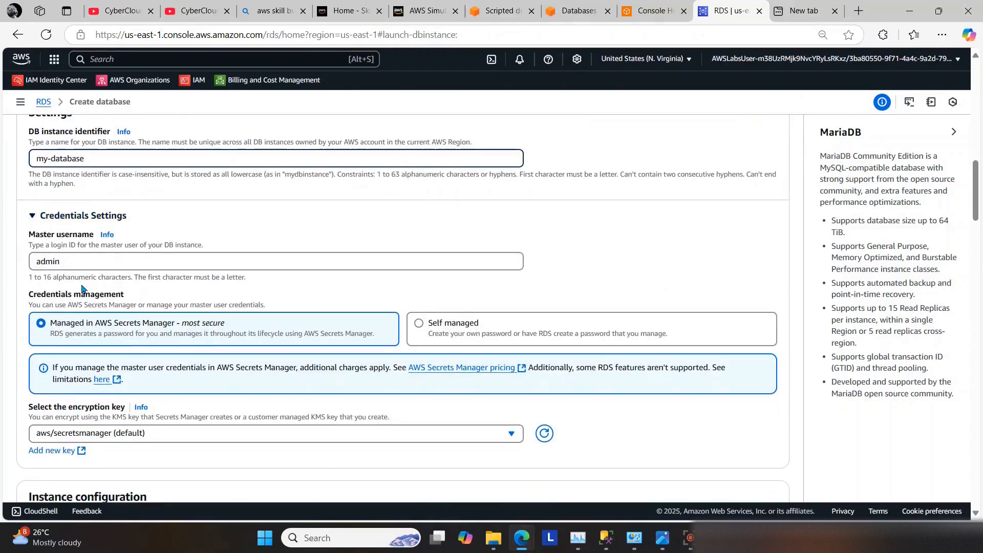
click(420, 324)
click(579, 11)
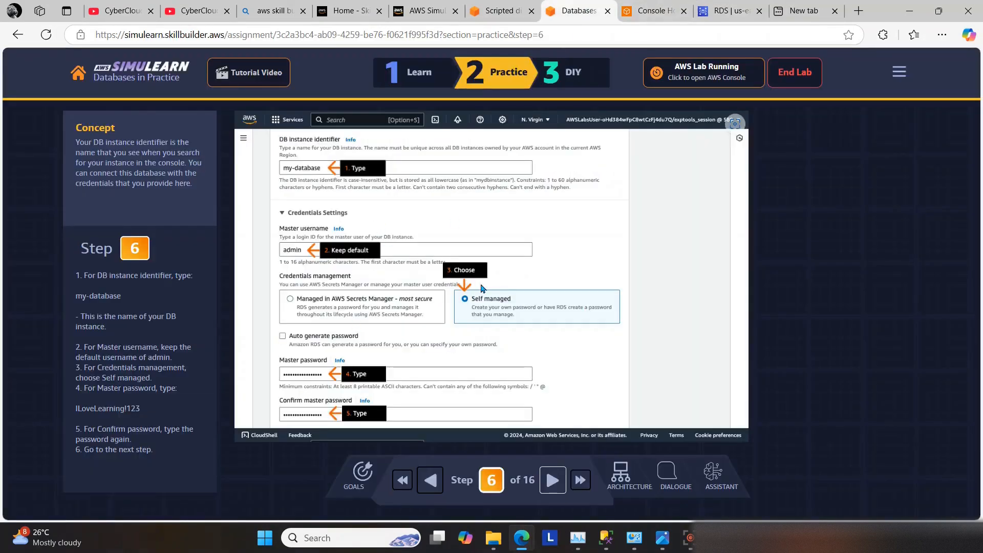
drag(143, 416, 74, 416)
right_click(128, 409)
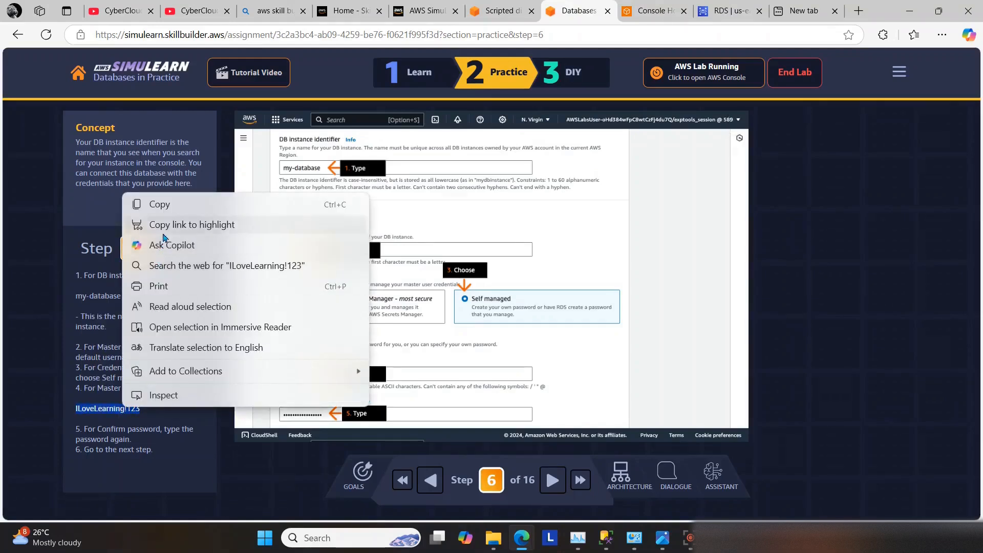
click(168, 204)
click(146, 416)
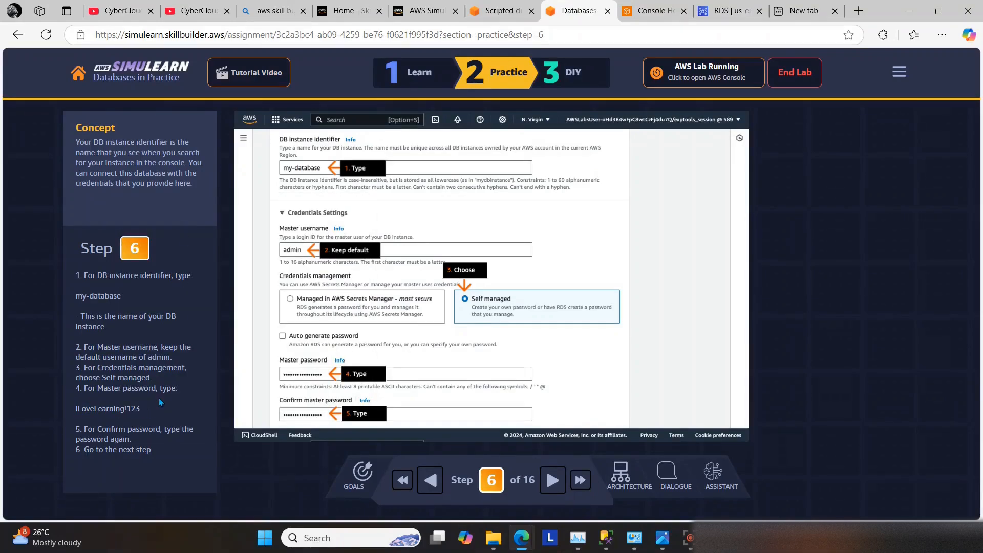
Step: Paste the copied password into the master password and confirm master password fields of the new database
click(730, 11)
scroll(134, 313, down, 1)
right_click(101, 337)
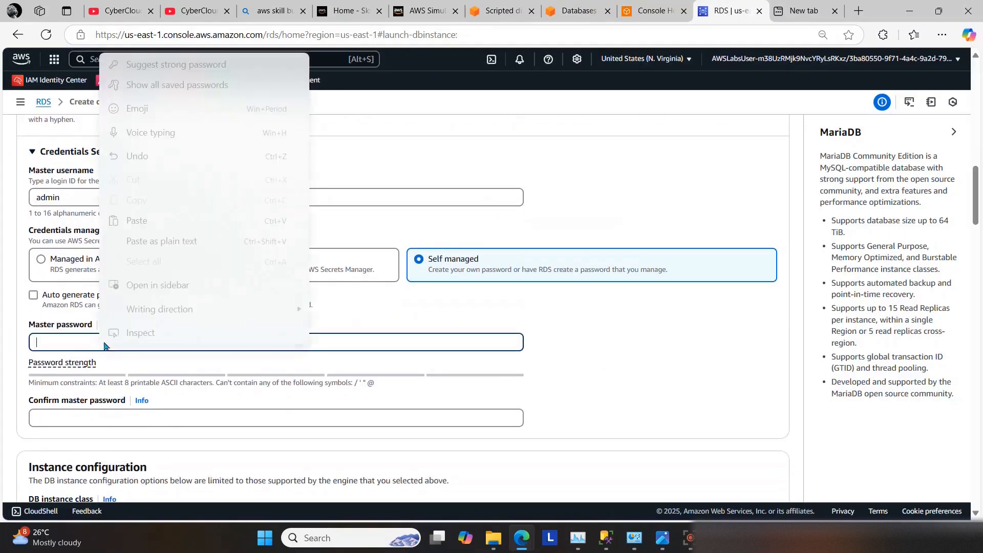
click(143, 219)
right_click(87, 418)
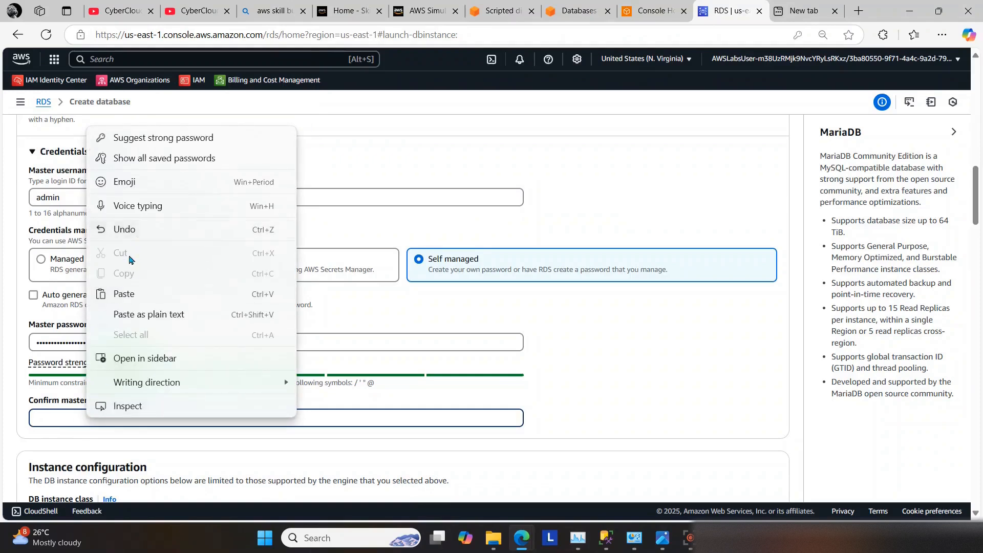
click(136, 293)
Step: Advance the lab guide to step 7 and read its instance class and storage instructions
click(576, 10)
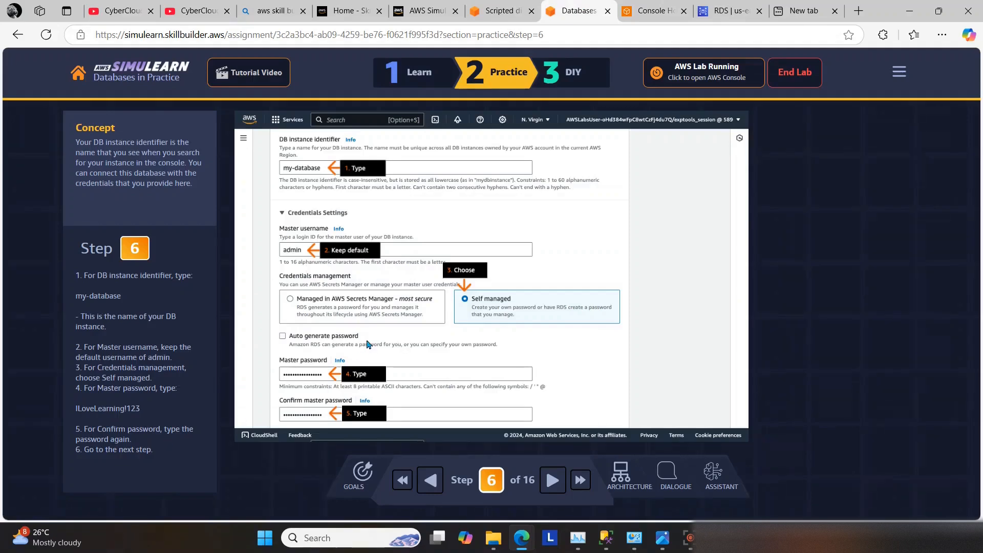
click(555, 484)
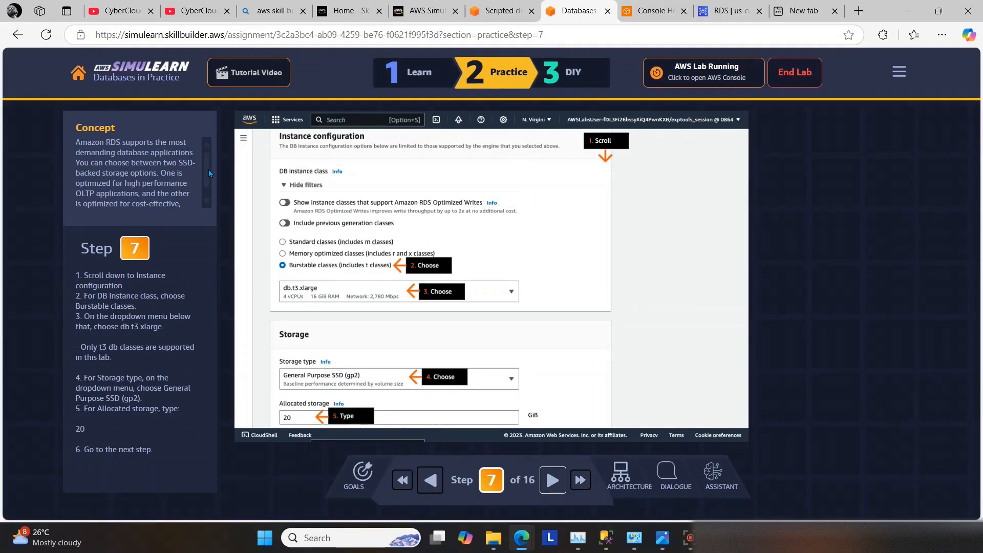
scroll(208, 171, down, 2)
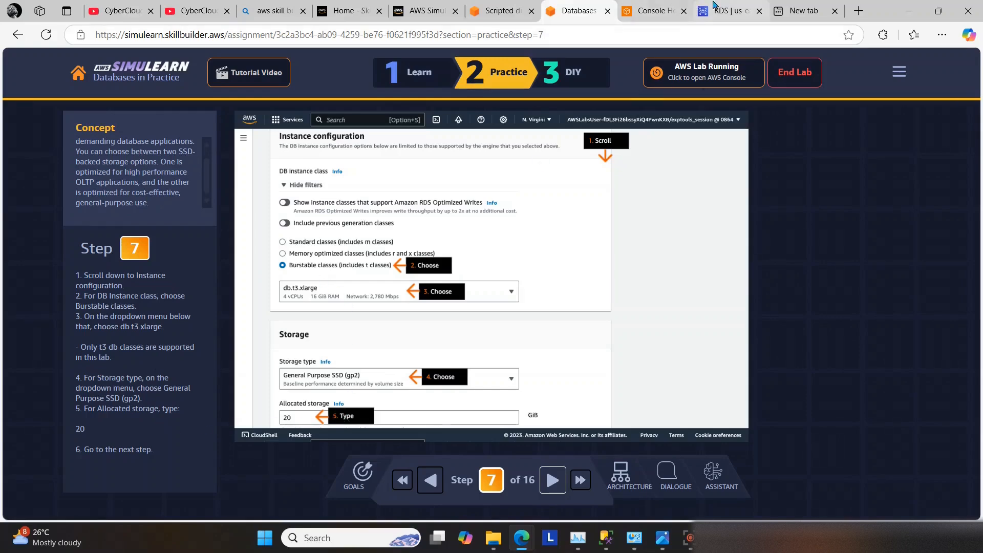
Step: Switch to the RDS create database form and search the standard DB instance classes for t3.xlarge
click(736, 5)
scroll(364, 256, down, 5)
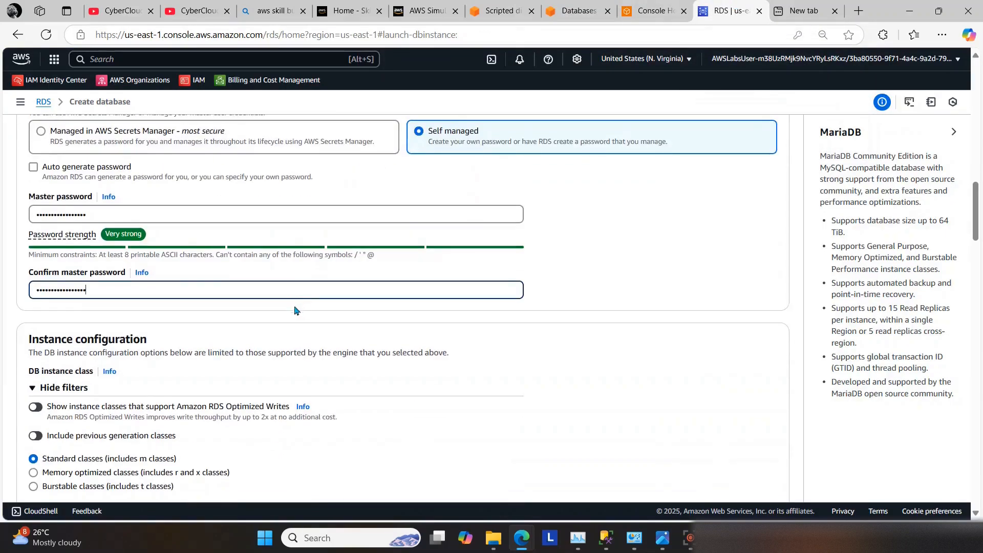
click(183, 336)
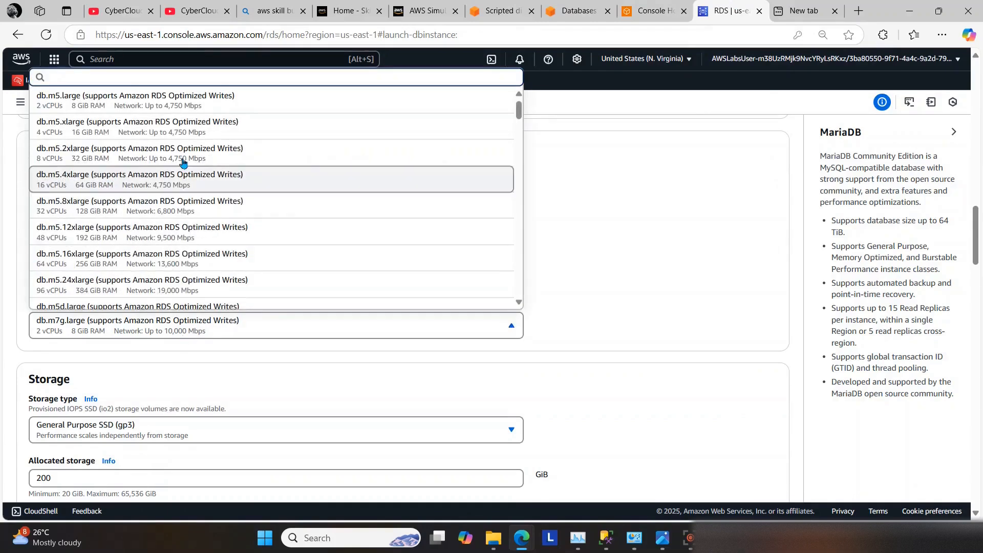
text(t3.)
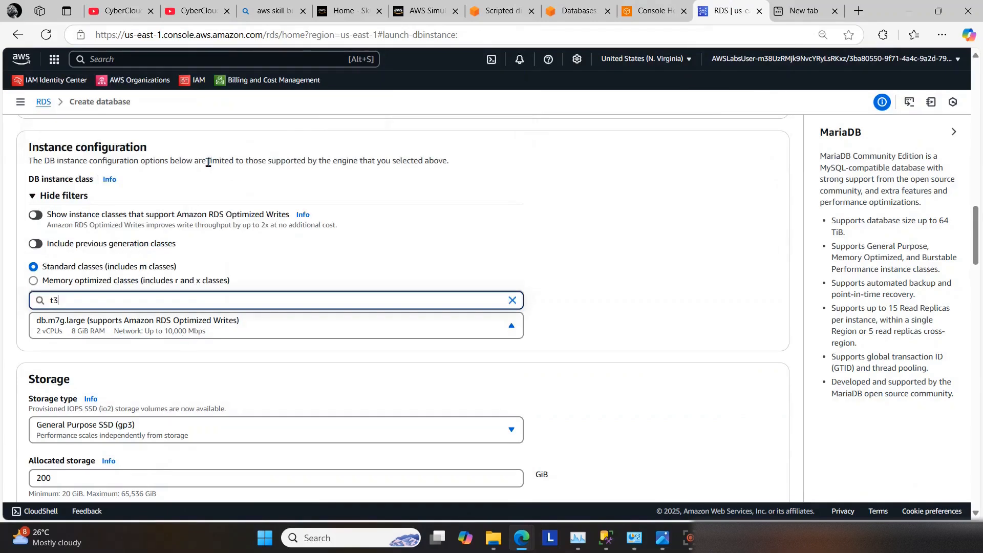
click(567, 8)
click(738, 7)
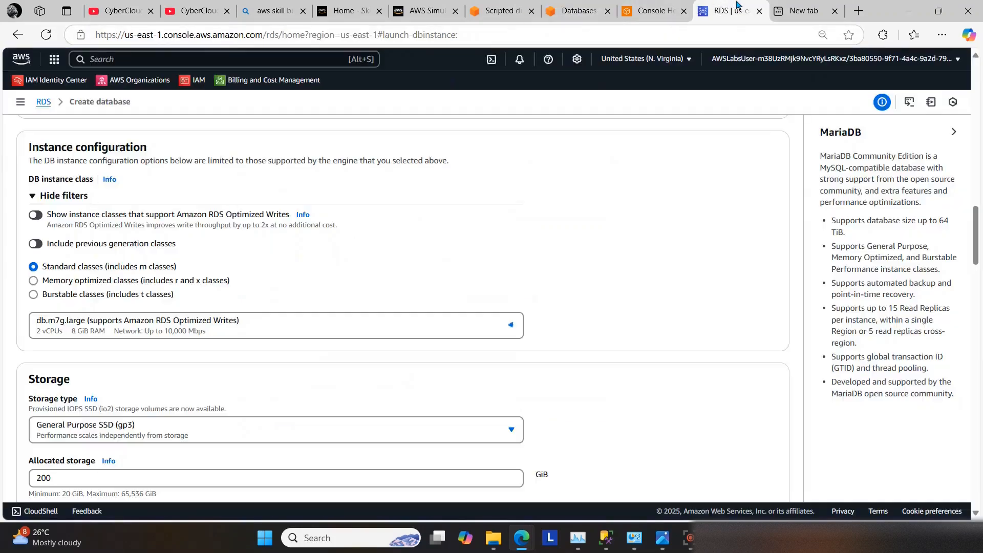
click(163, 334)
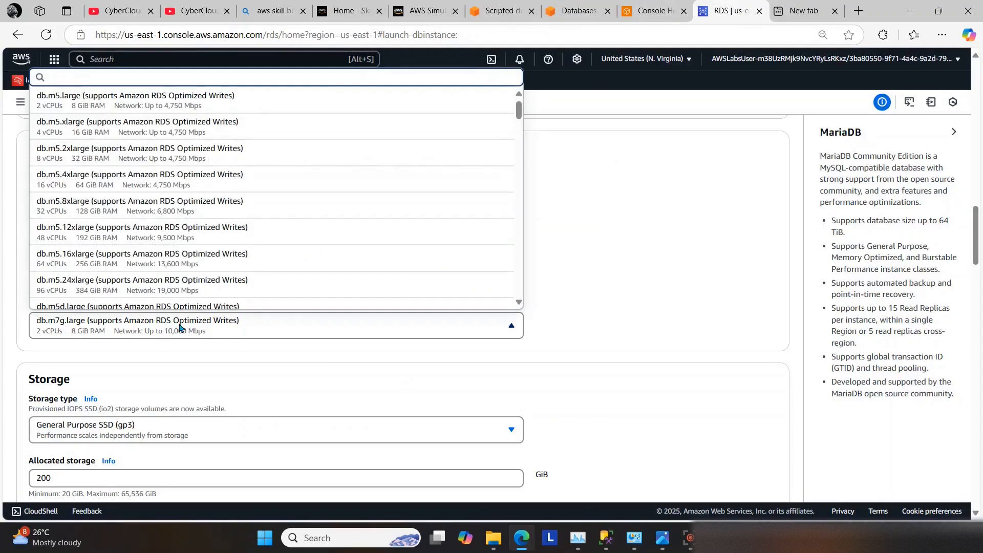
text(t3.xlarge)
scroll(41, 282, down, 1)
click(14, 230)
Step: Set the DB instance class to Burstable classes and choose the db.t3.xlarge instance type
scroll(21, 262, up, 1)
click(34, 295)
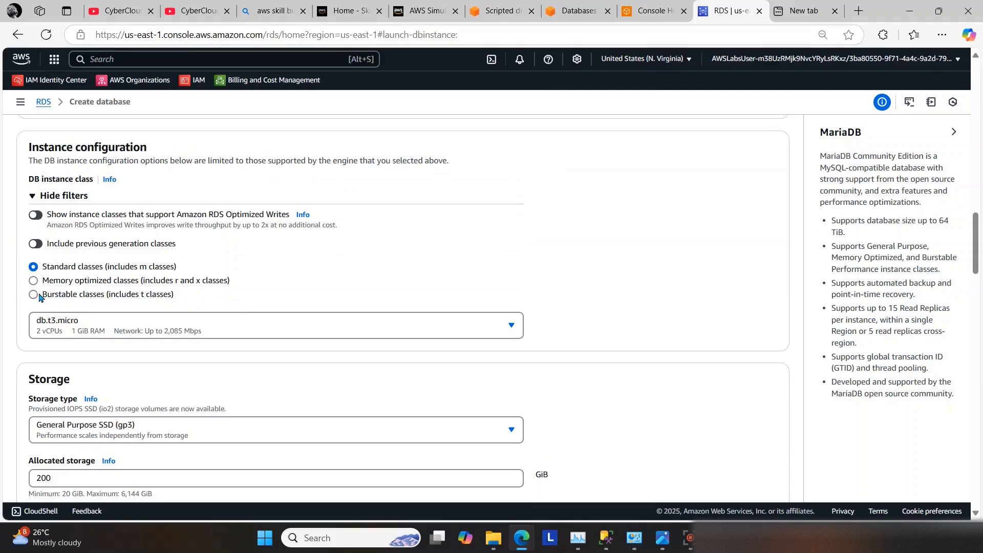
click(65, 318)
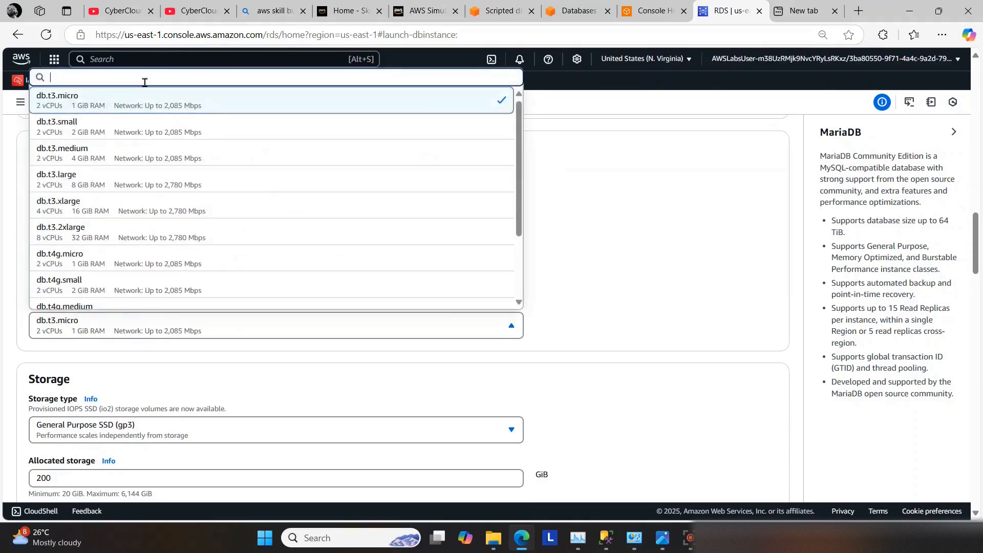
text(t3.xl)
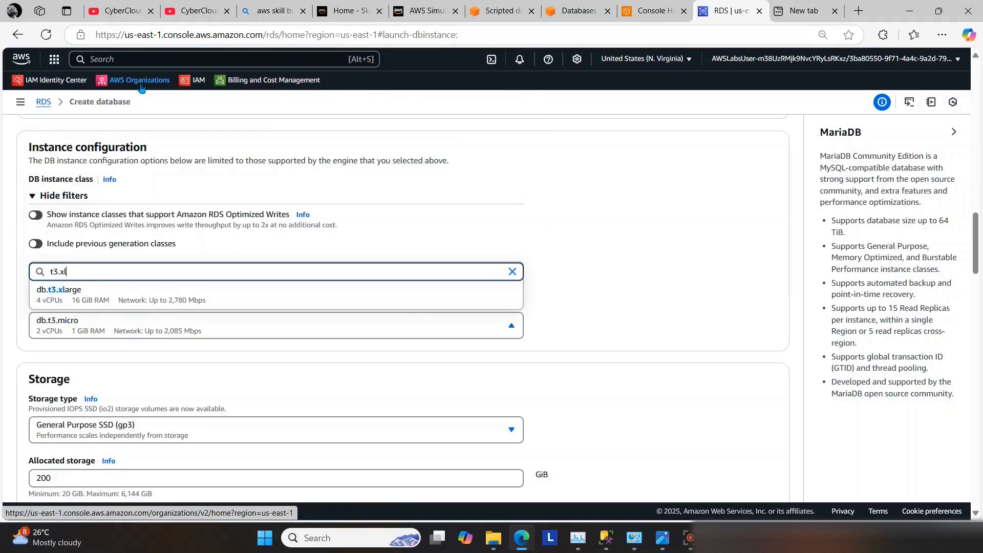
click(122, 293)
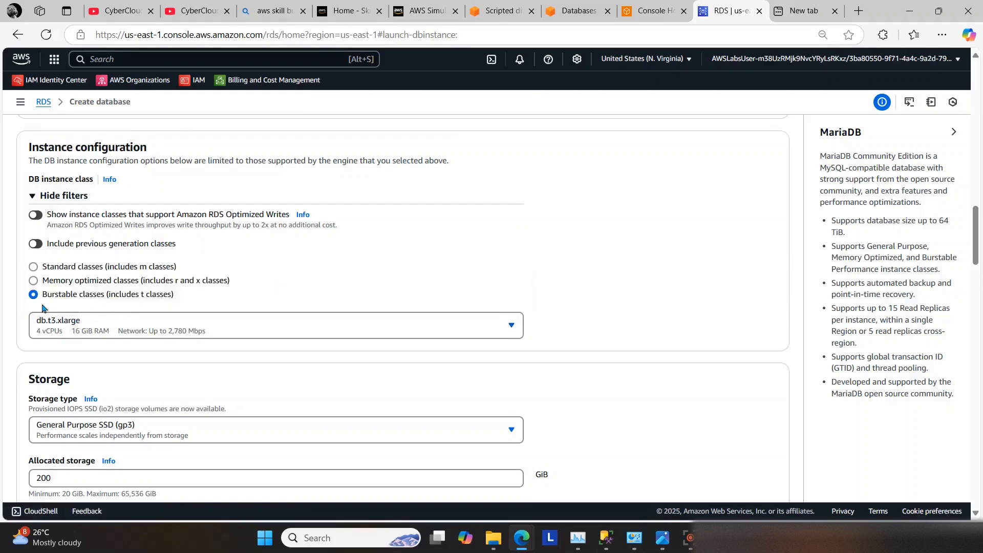
Step: Set the storage type to General Purpose SSD (gp2) and the allocated storage to 20 GiB, following step 7 of the lab guide
scroll(139, 335, down, 1)
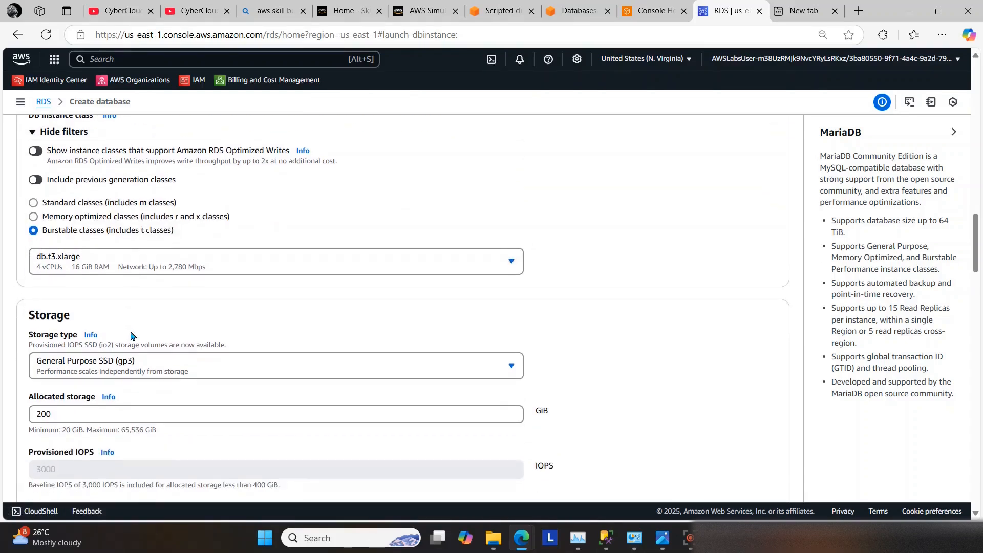
click(117, 421)
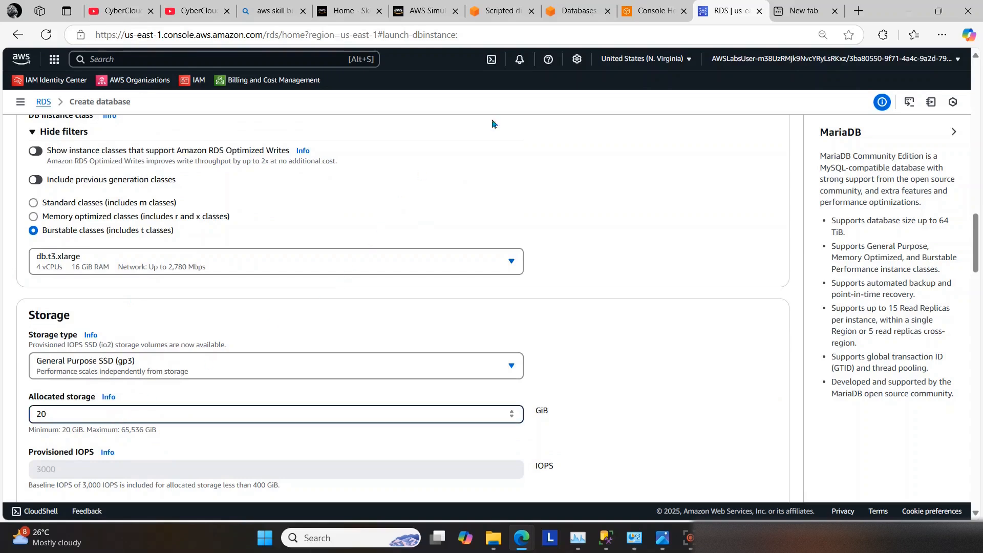
click(589, 10)
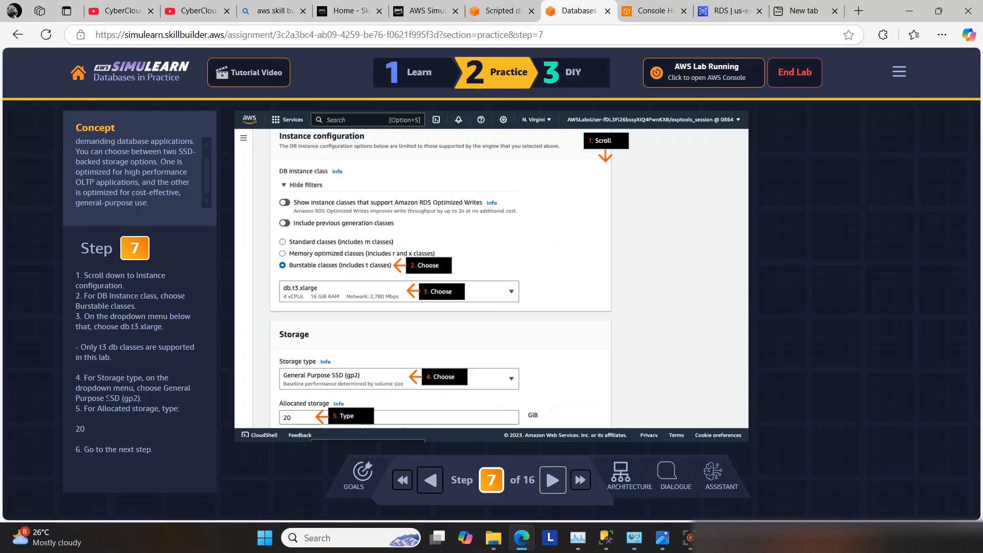
key(ctrl+Tab)
key(ctrl+Tab)
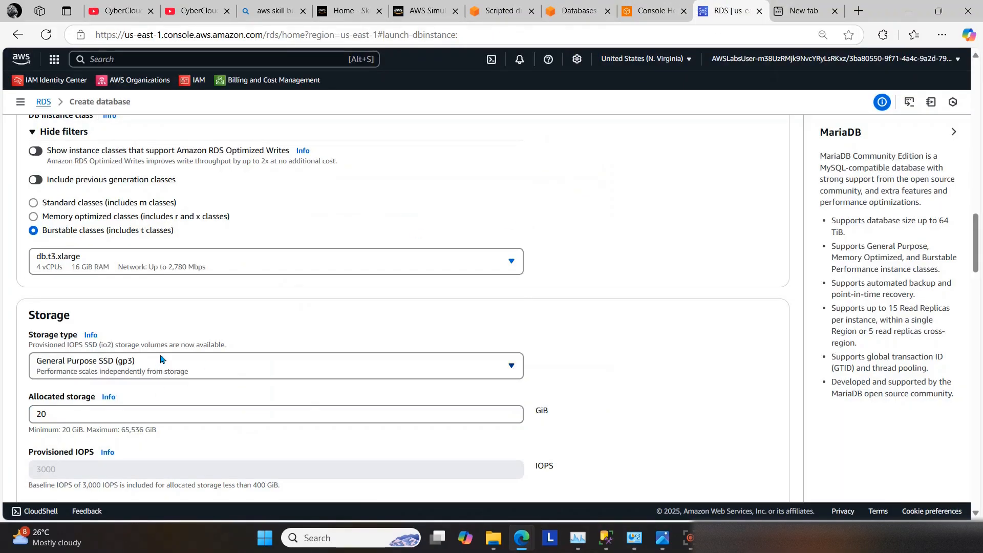
click(162, 361)
click(167, 225)
click(94, 416)
text(0)
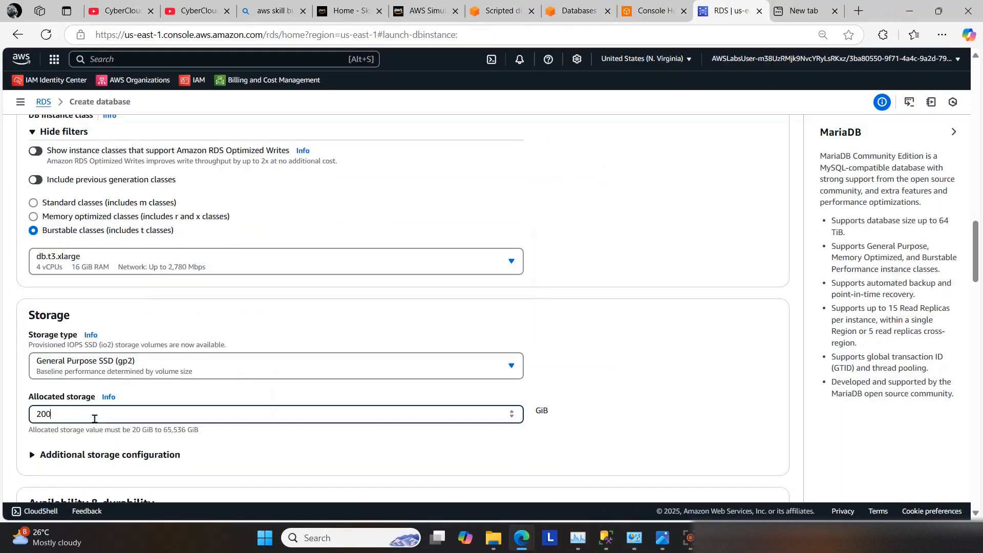
key(BackSpace)
scroll(160, 377, down, 1)
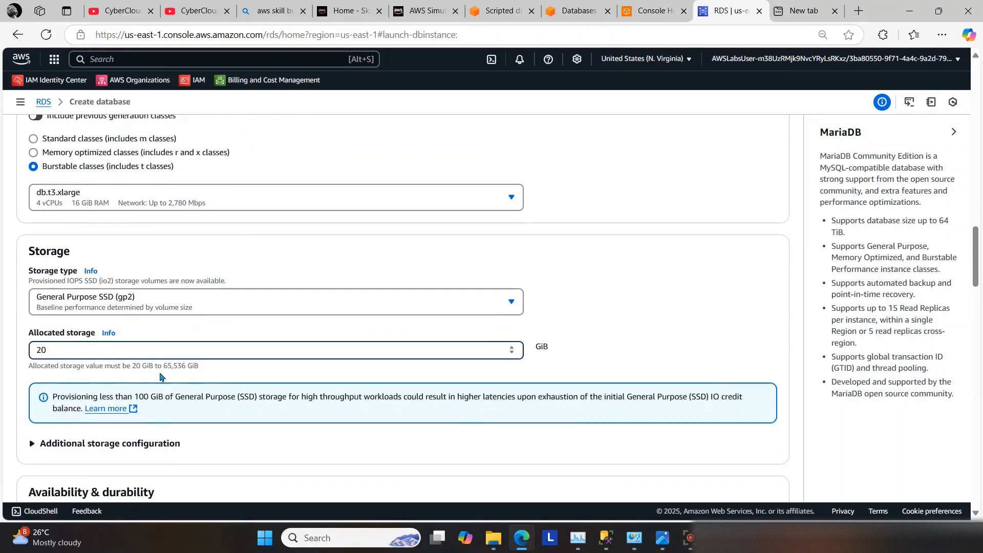
scroll(62, 192, up, 2)
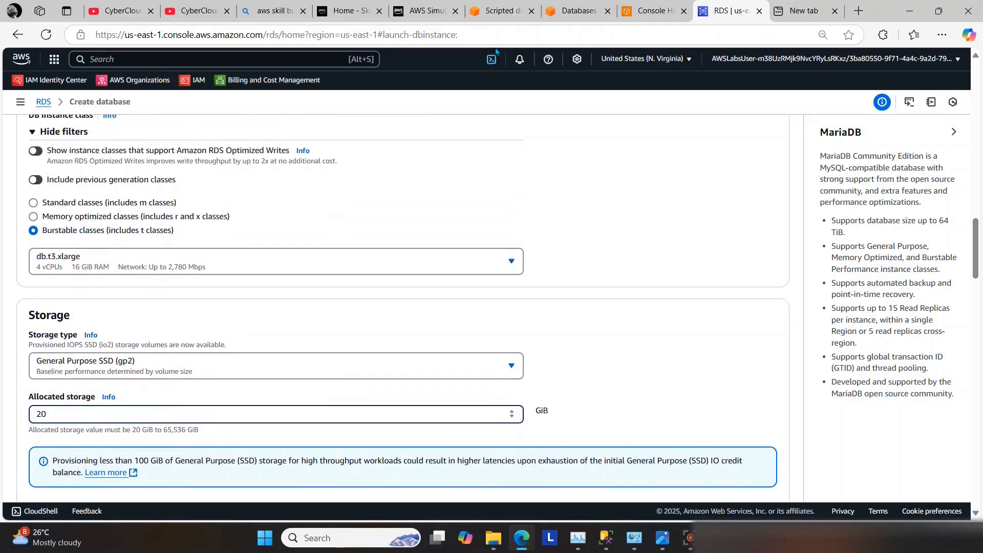
Step: Advance the lab guide to step 8 and expand the additional storage configuration in the RDS form
click(572, 7)
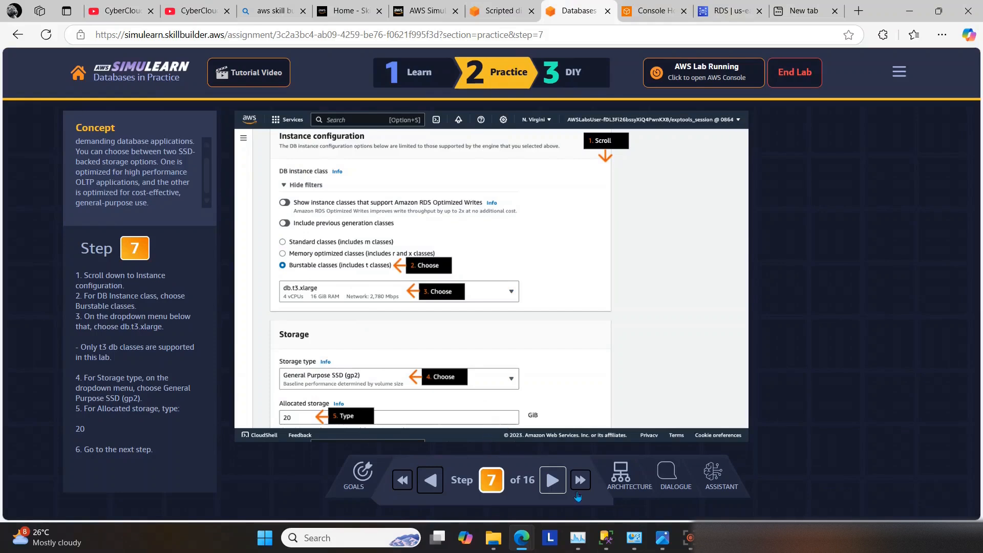
click(553, 482)
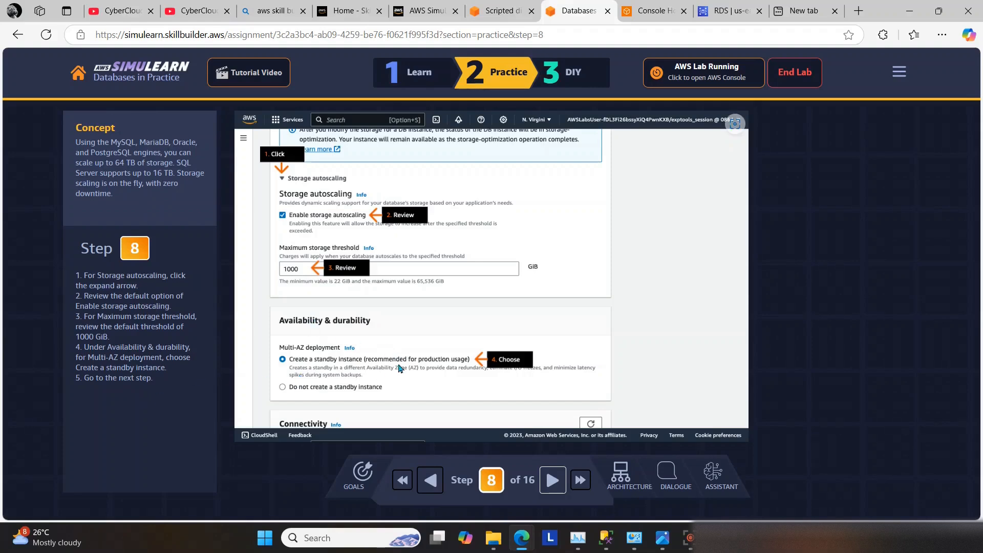
click(727, 11)
scroll(149, 348, down, 5)
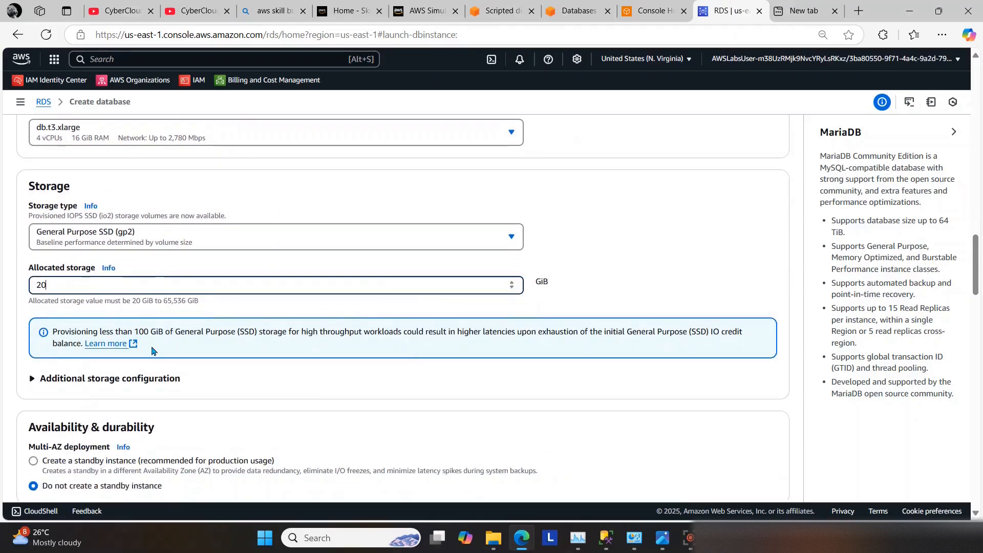
scroll(74, 279, down, 1)
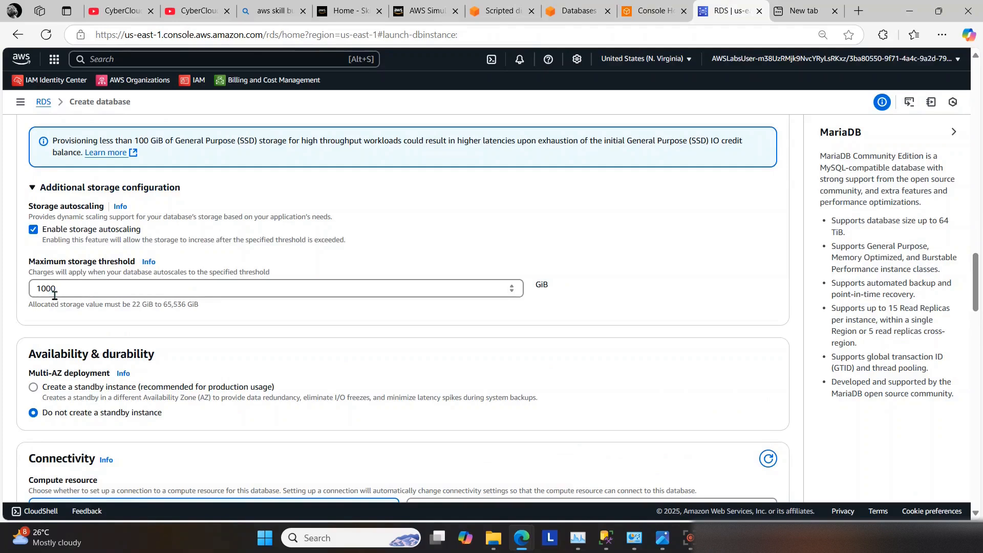
Step: Set Multi-AZ deployment to create a standby instance and the maximum storage threshold to 1000 GiB, as given in the lab guide
click(82, 288)
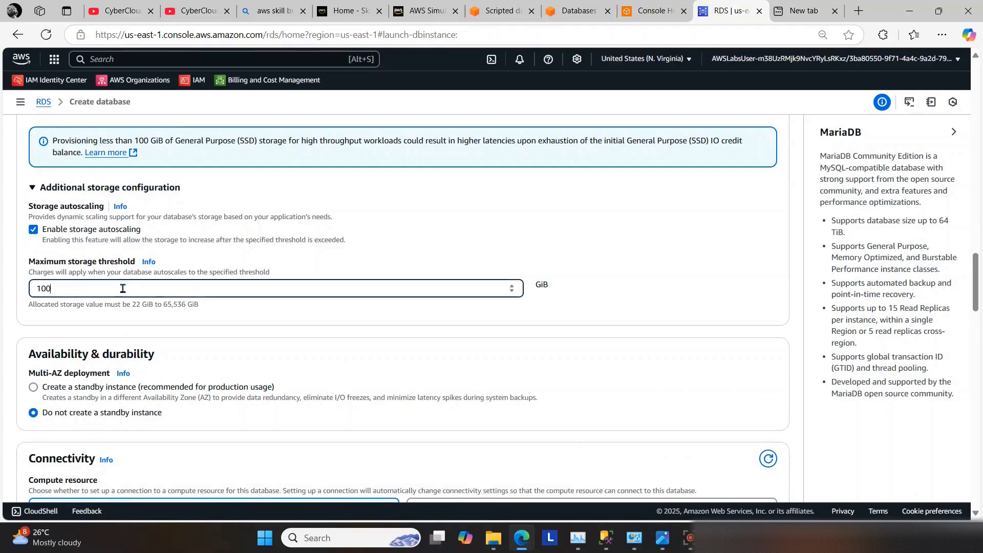
click(40, 387)
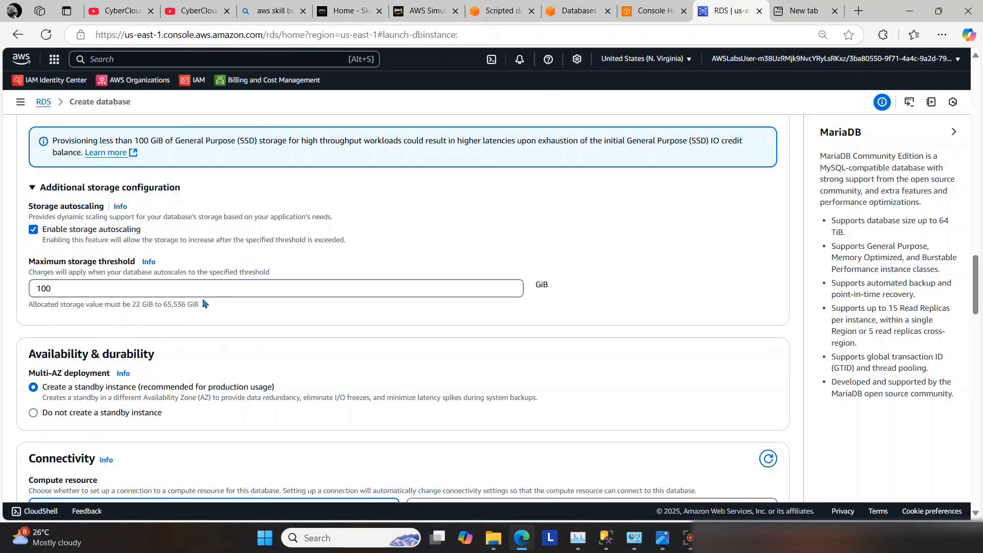
click(580, 9)
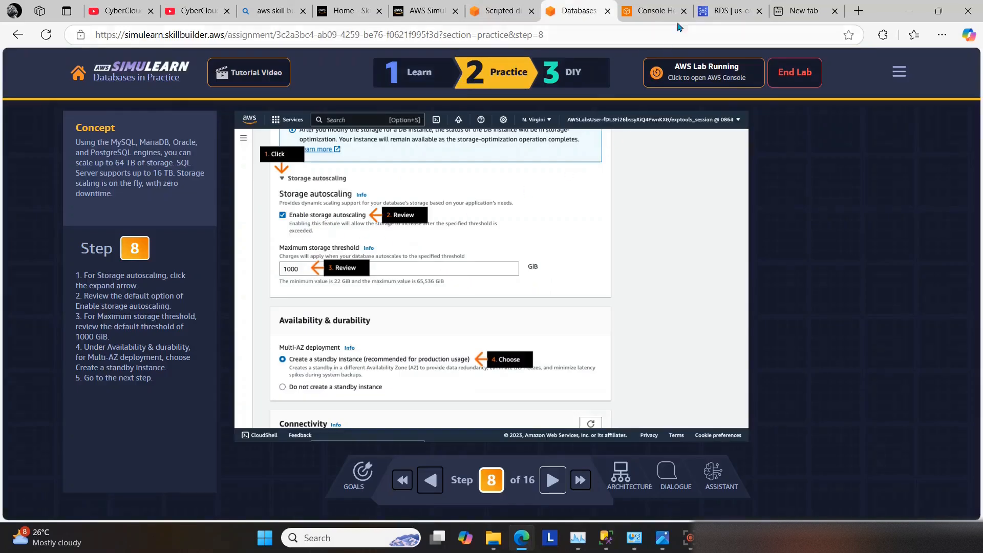
click(719, 5)
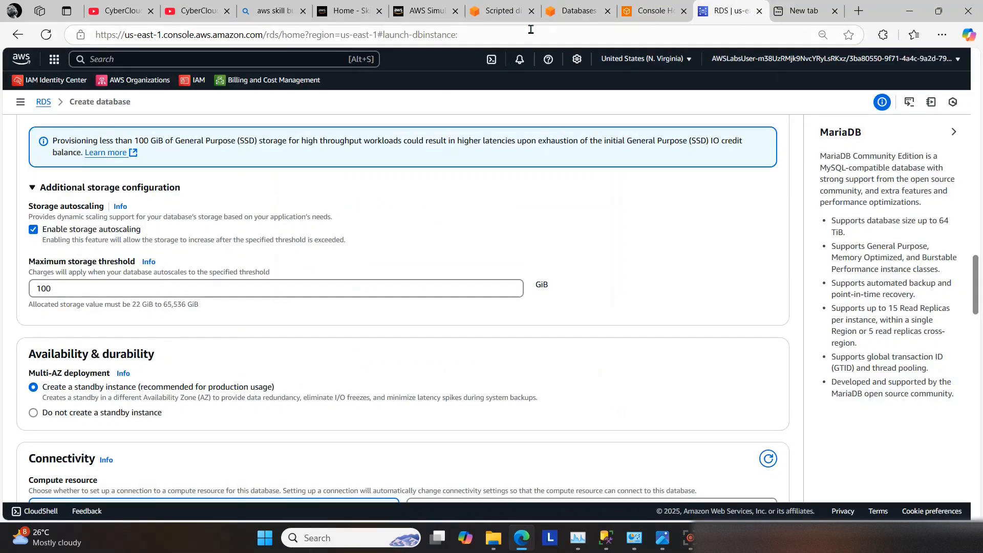
click(577, 11)
click(745, 8)
click(154, 287)
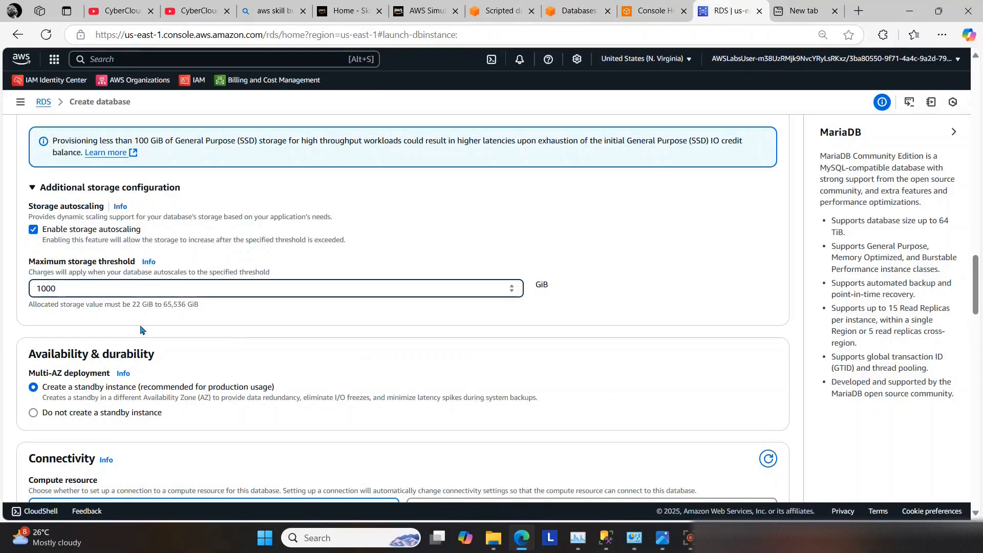
Step: Advance the lab guide to step 9 and read its VPC concept text and connectivity instructions
click(579, 7)
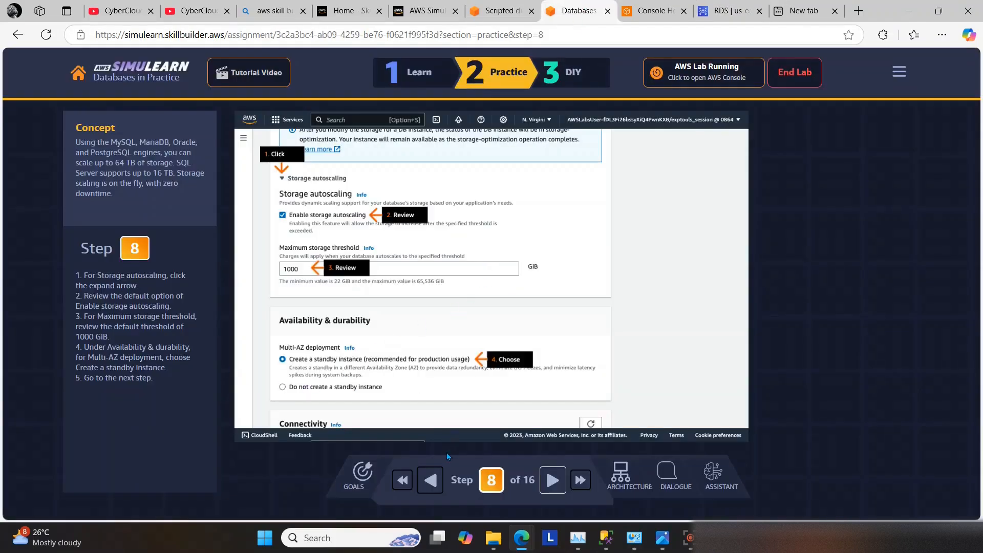
click(552, 480)
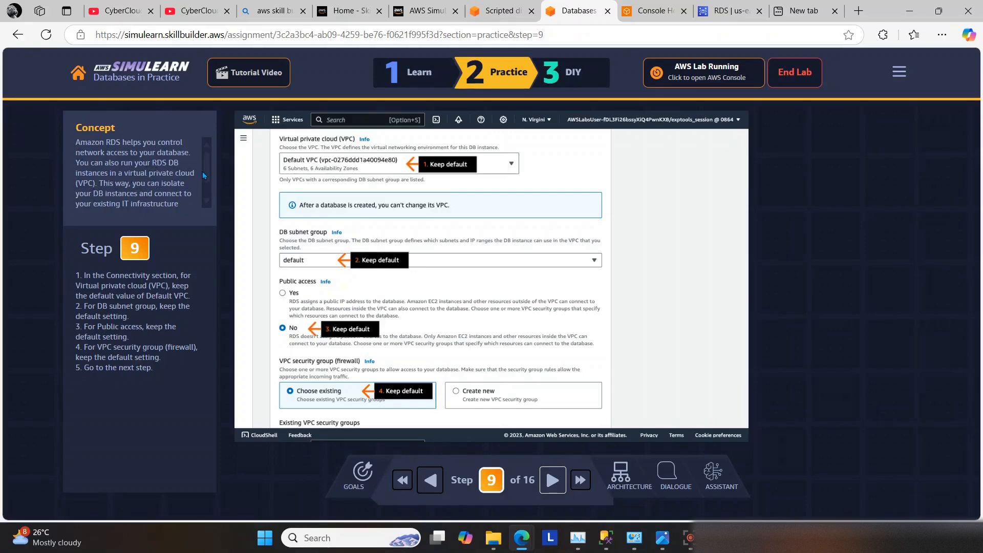
drag(202, 171, 204, 185)
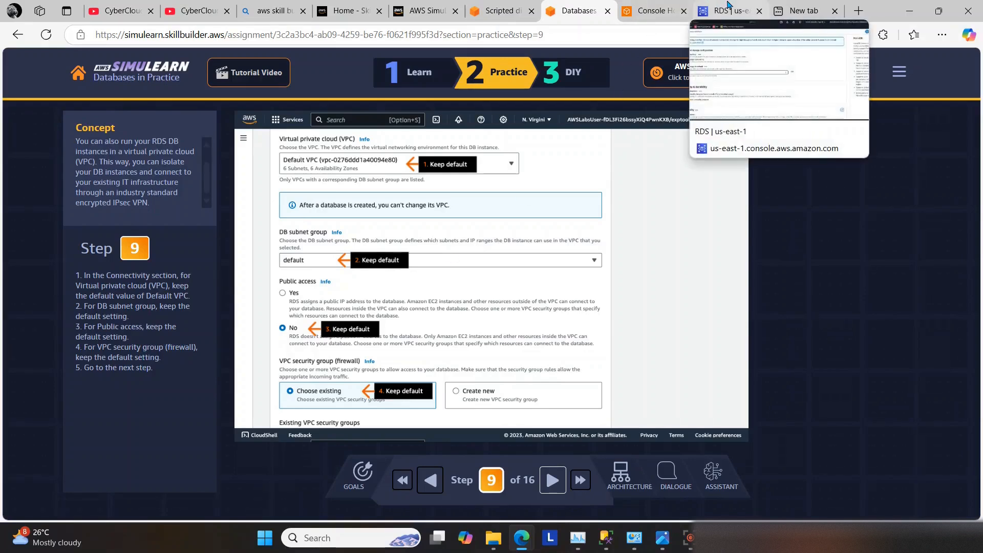
Step: Select the Default VPC as the virtual private cloud in the database's connectivity settings
click(729, 6)
scroll(283, 307, down, 5)
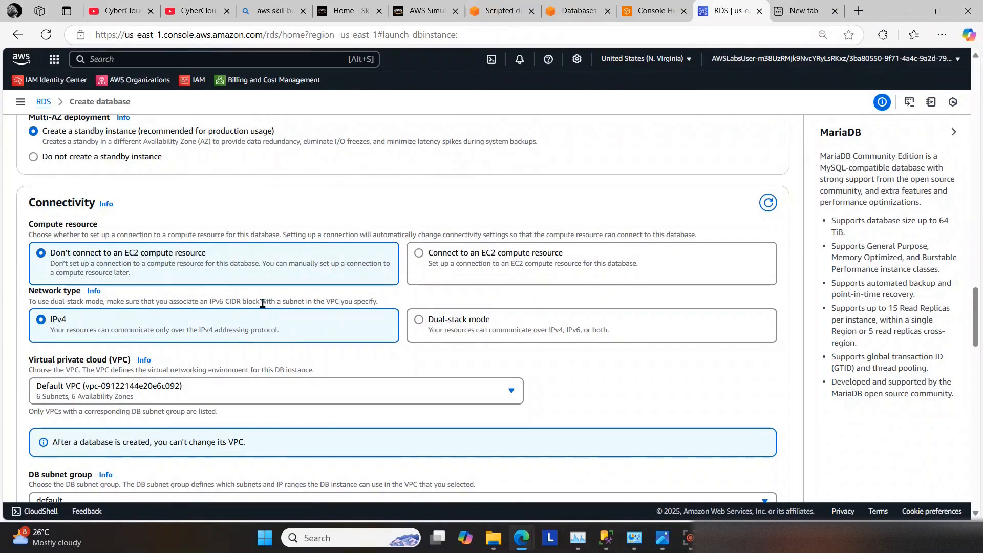
scroll(262, 303, down, 1)
click(219, 326)
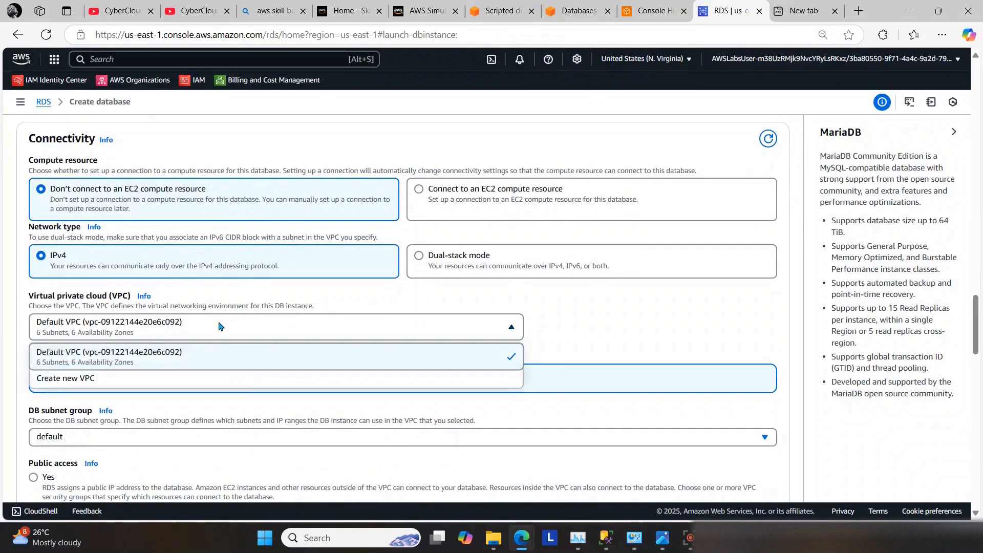
click(218, 351)
Step: Check the subnet group, public access and VPC security group settings against the lab guide, and advance the guide to step 10
scroll(220, 328, down, 2)
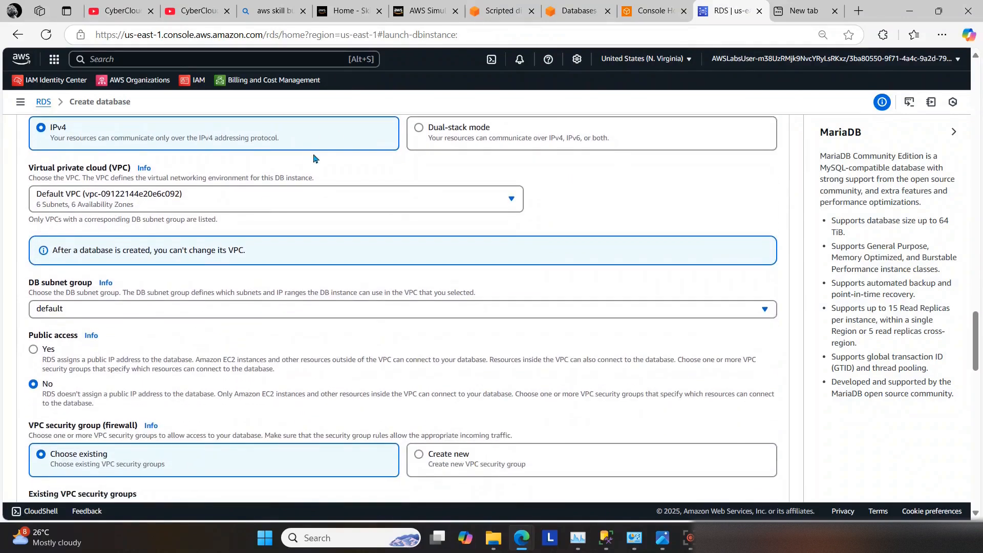
click(548, 6)
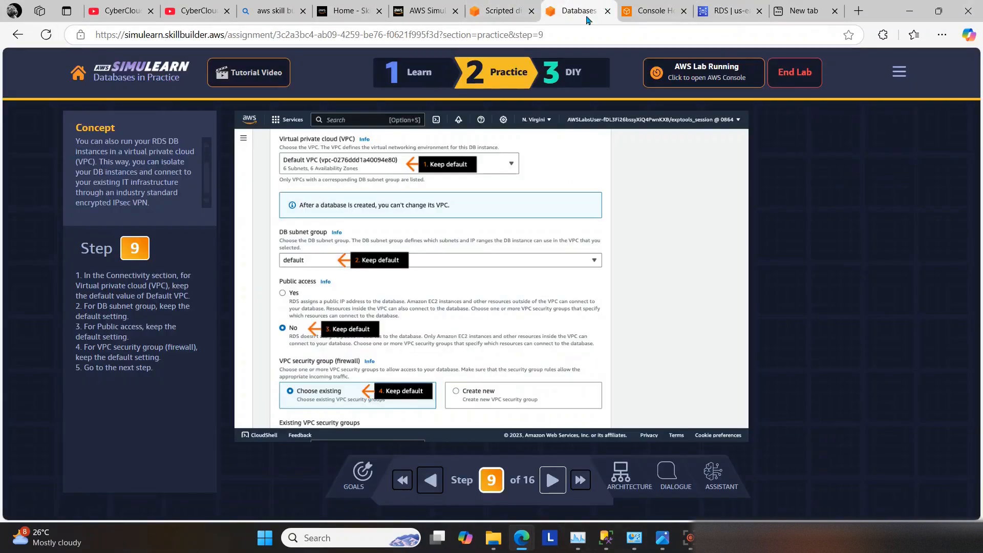
click(757, 6)
scroll(66, 278, down, 2)
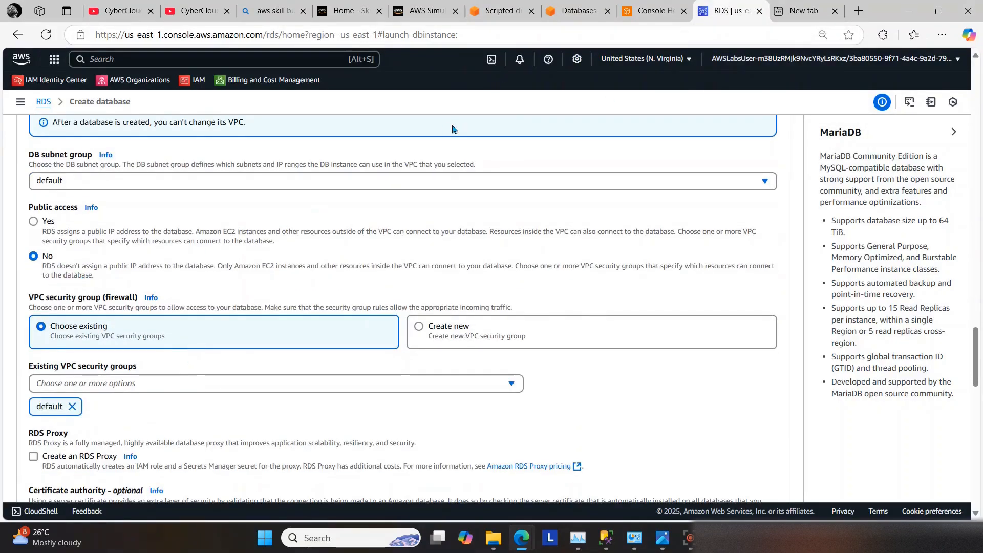
click(575, 6)
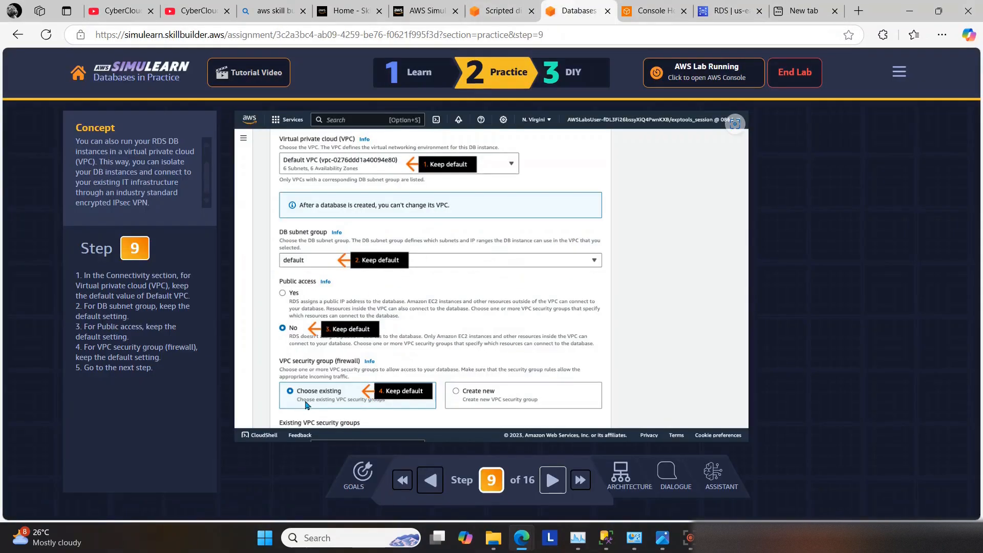
click(551, 480)
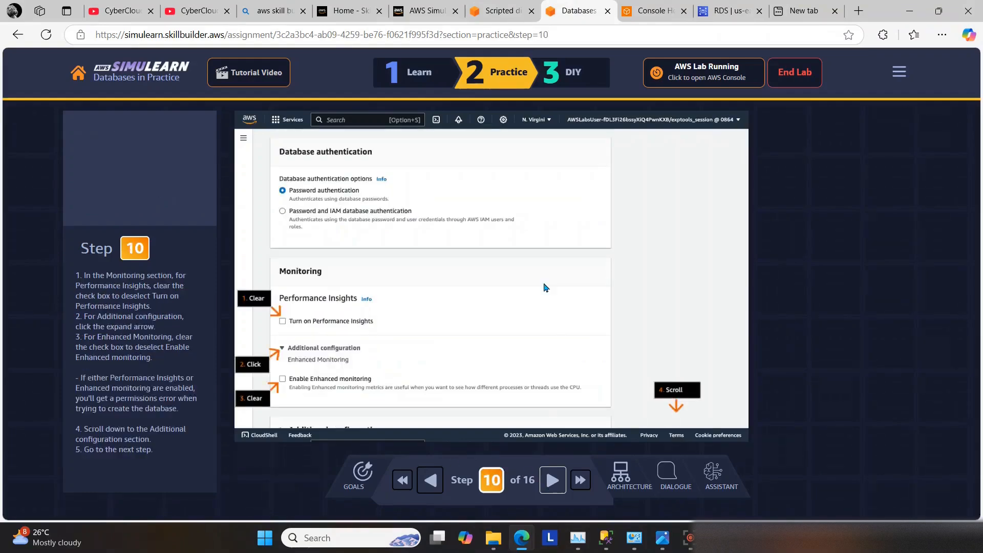
Step: Disable Performance Insights and Enhanced Monitoring in the database's Monitoring settings, as instructed in step 10 of the lab guide
click(719, 7)
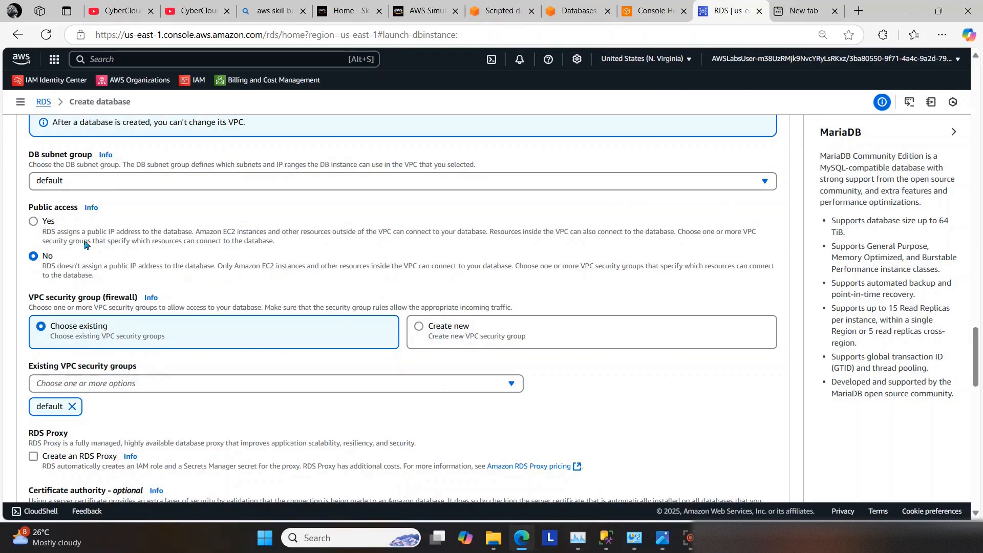
scroll(132, 250, down, 5)
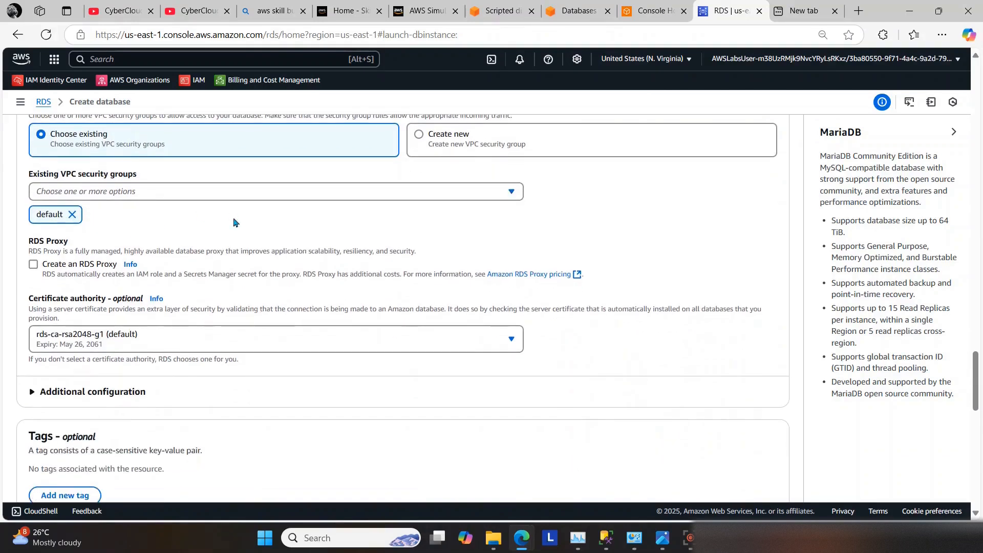
click(568, 5)
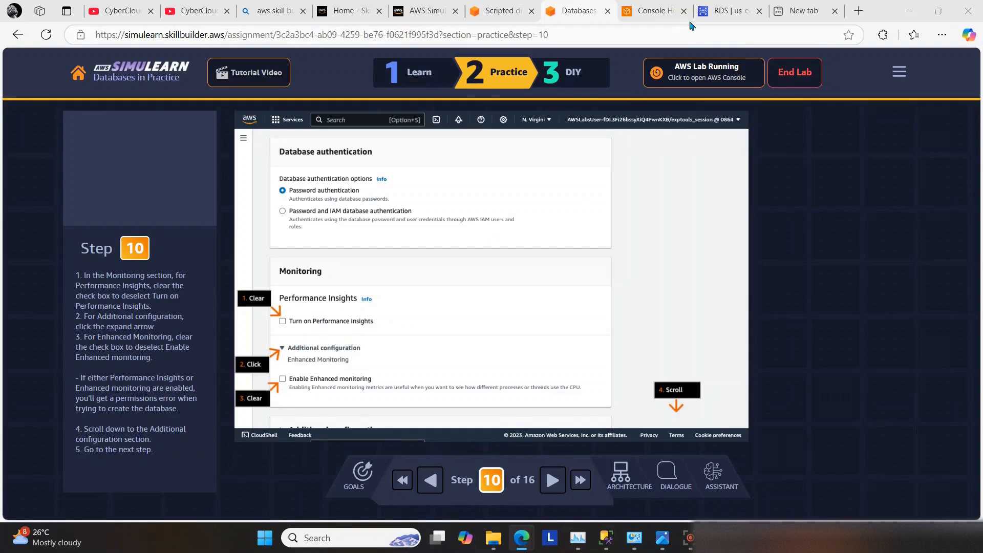
click(729, 5)
scroll(345, 239, down, 9)
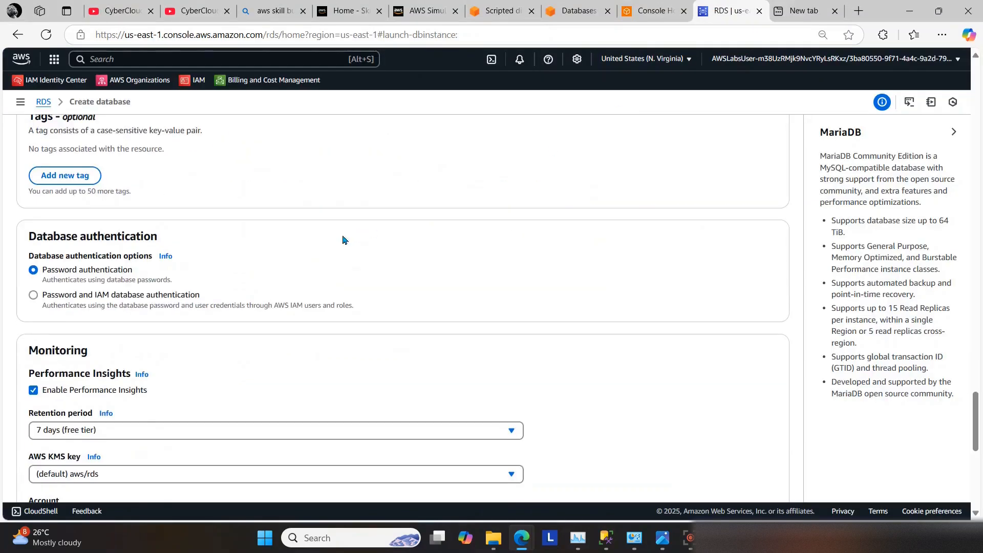
scroll(64, 244, up, 1)
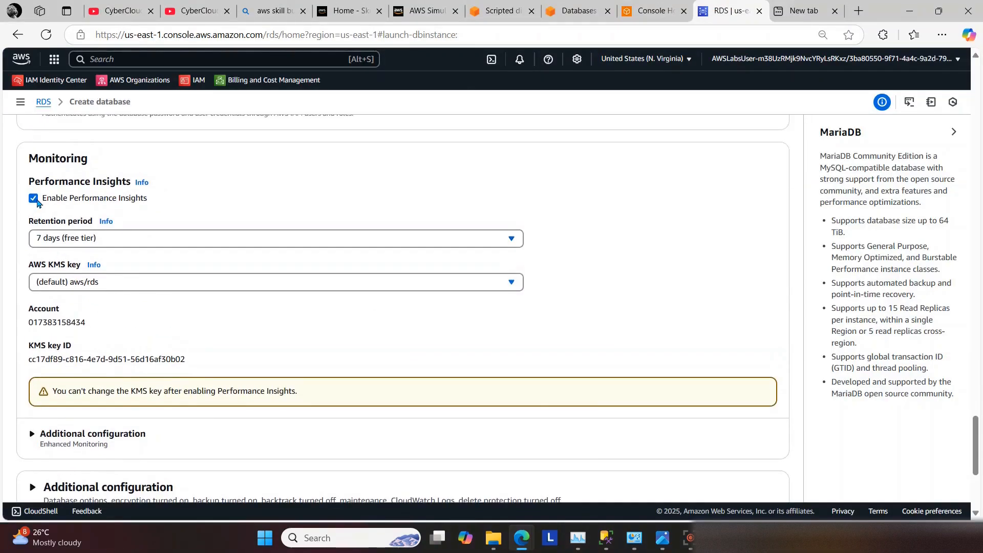
click(34, 199)
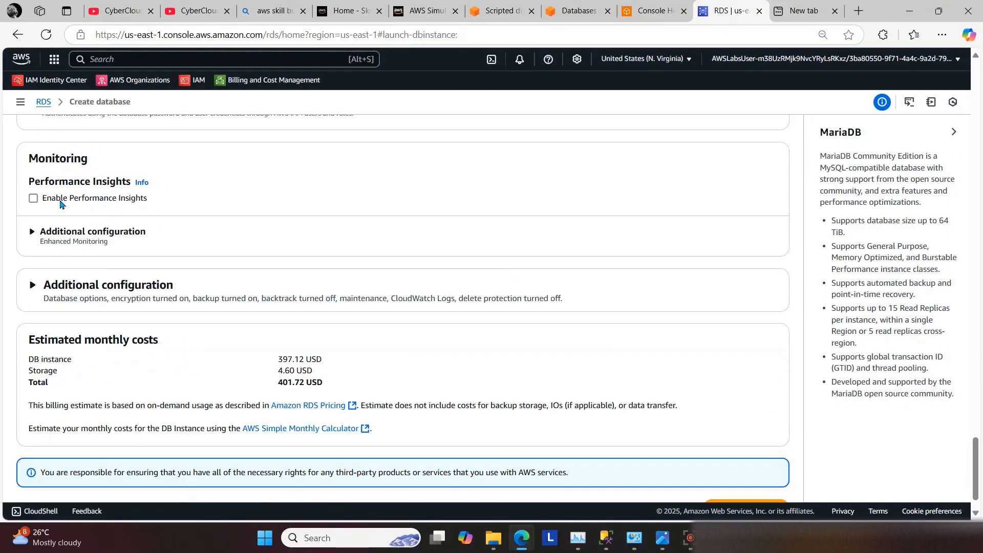
click(32, 233)
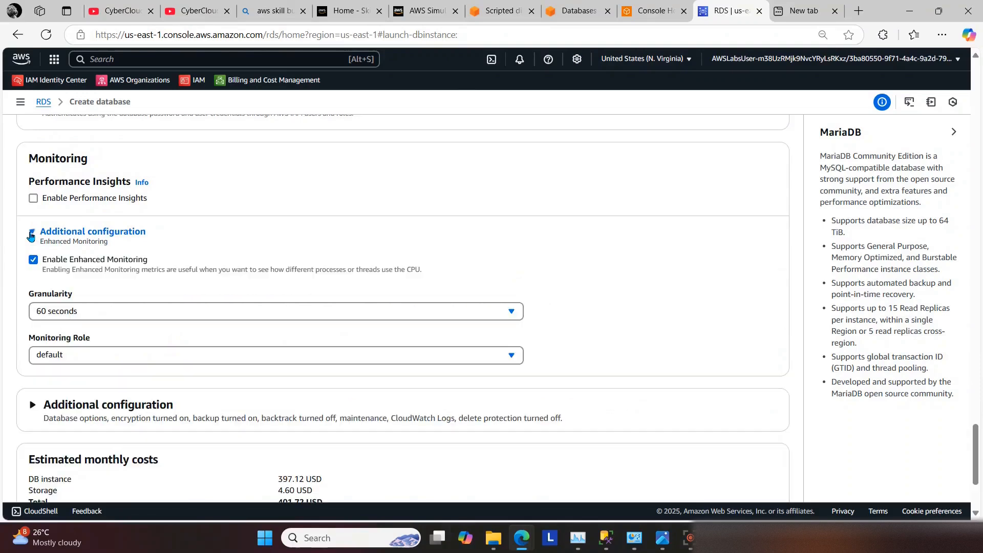
click(34, 259)
Step: Look over the Additional configuration section, then review the connectivity and instance settings further up the database form
click(593, 5)
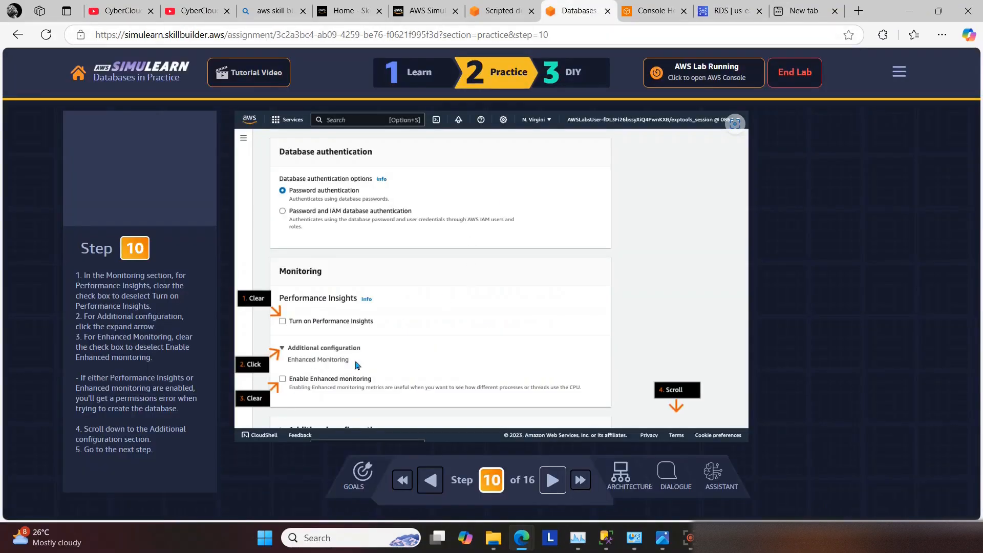
click(728, 10)
scroll(109, 255, down, 2)
click(110, 254)
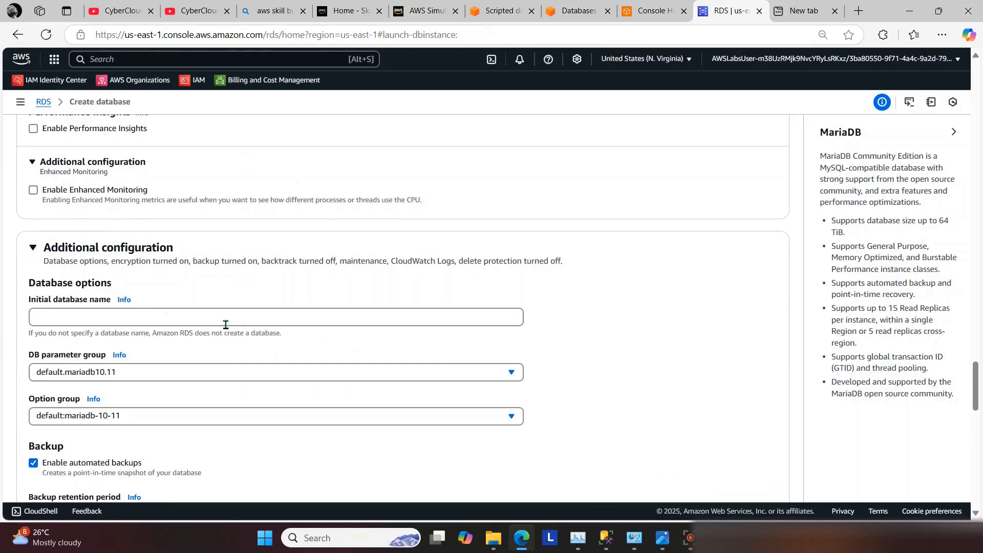
scroll(111, 309, down, 2)
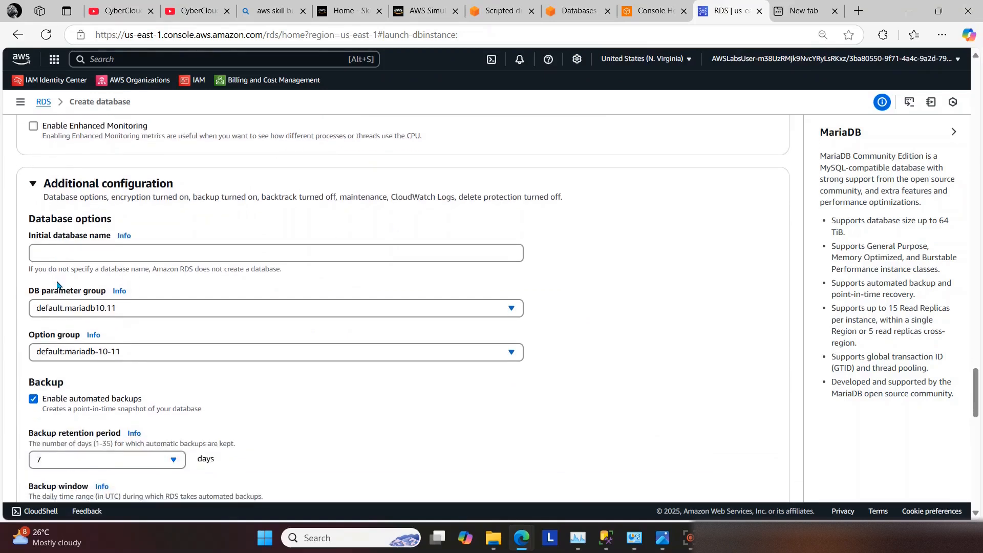
click(35, 186)
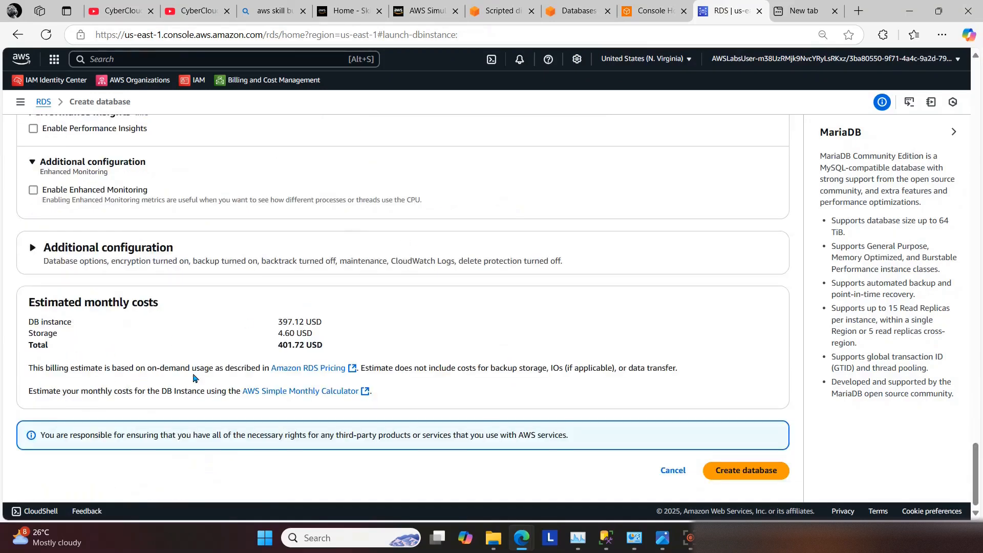
scroll(130, 221, up, 15)
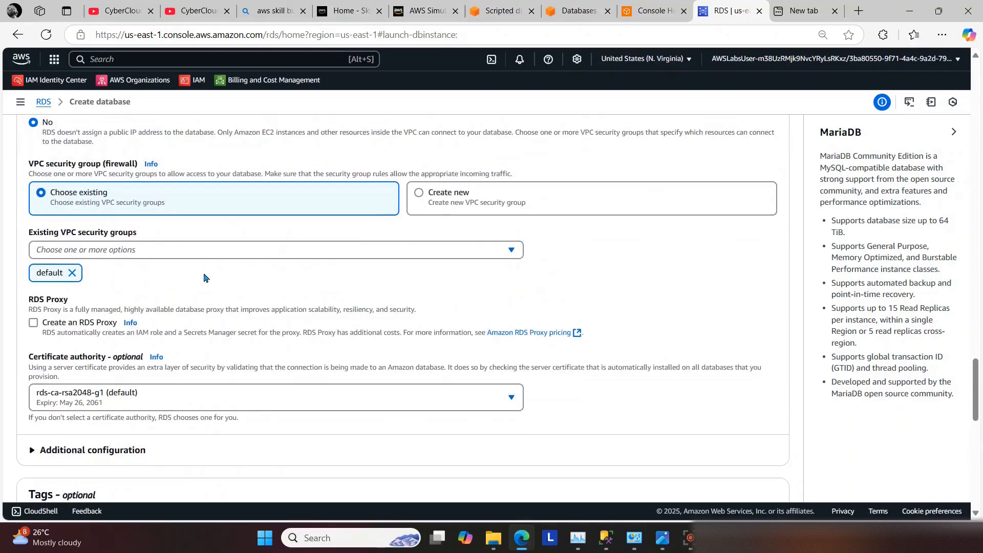
scroll(190, 320, up, 5)
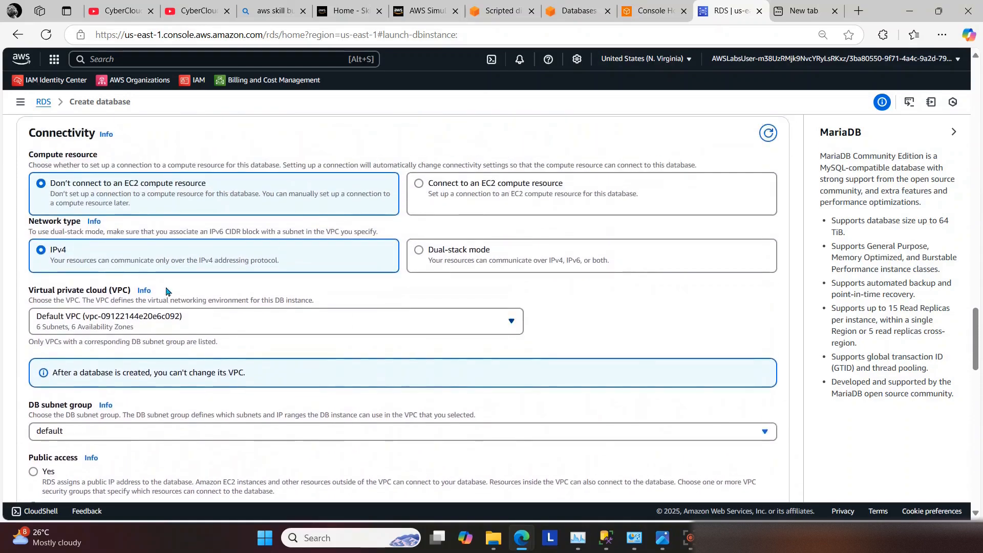
scroll(115, 337, up, 10)
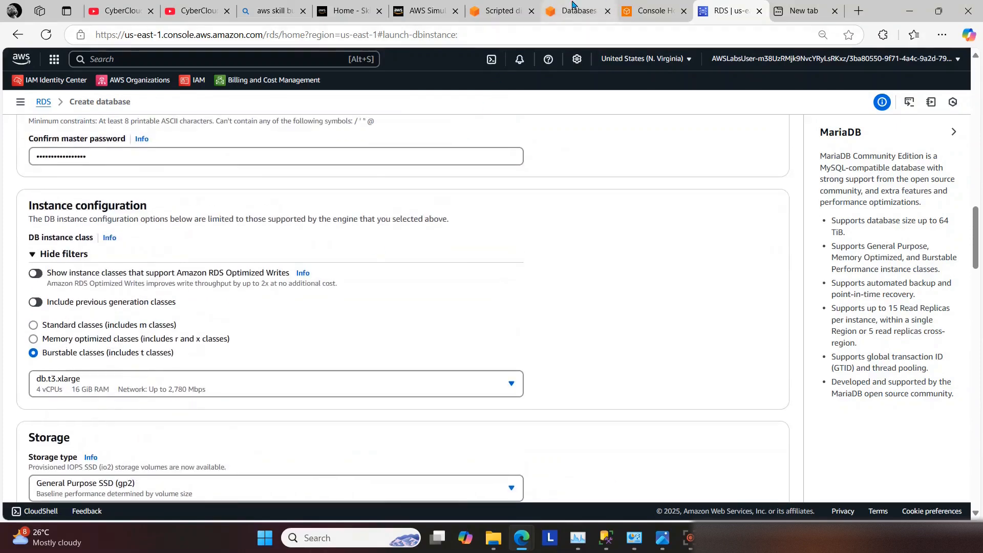
Step: Advance the lab guide to step 11 and read its concept text and instructions on the initial database name
click(598, 7)
click(563, 475)
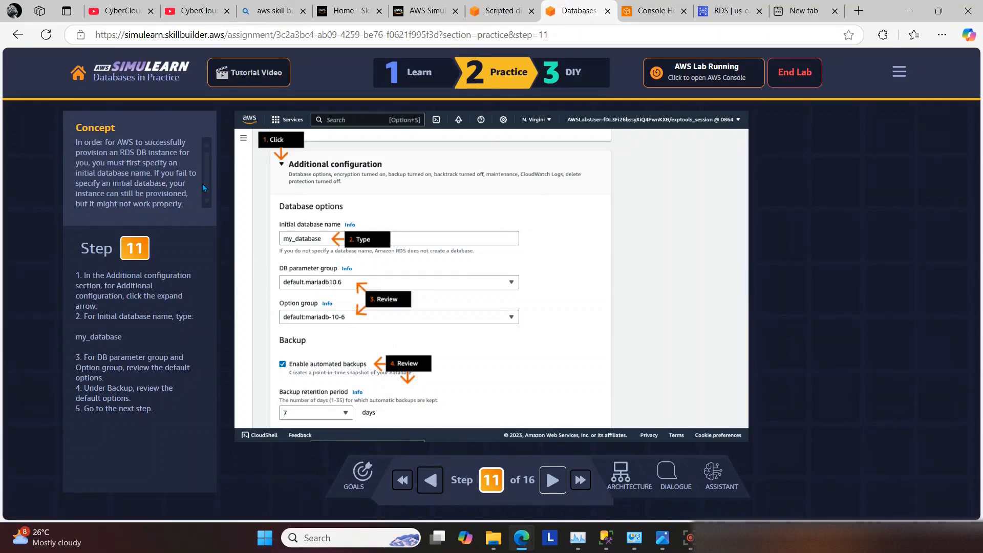
drag(204, 185, 205, 196)
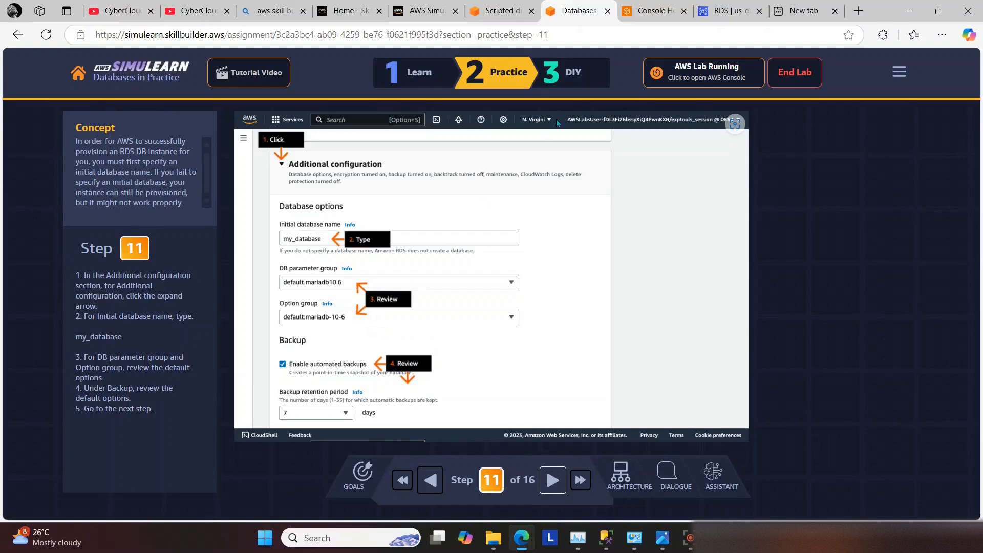
Step: Set the initial database name to my_database in the Additional configuration section of the database form
click(727, 11)
scroll(481, 260, down, 8)
scroll(410, 314, down, 20)
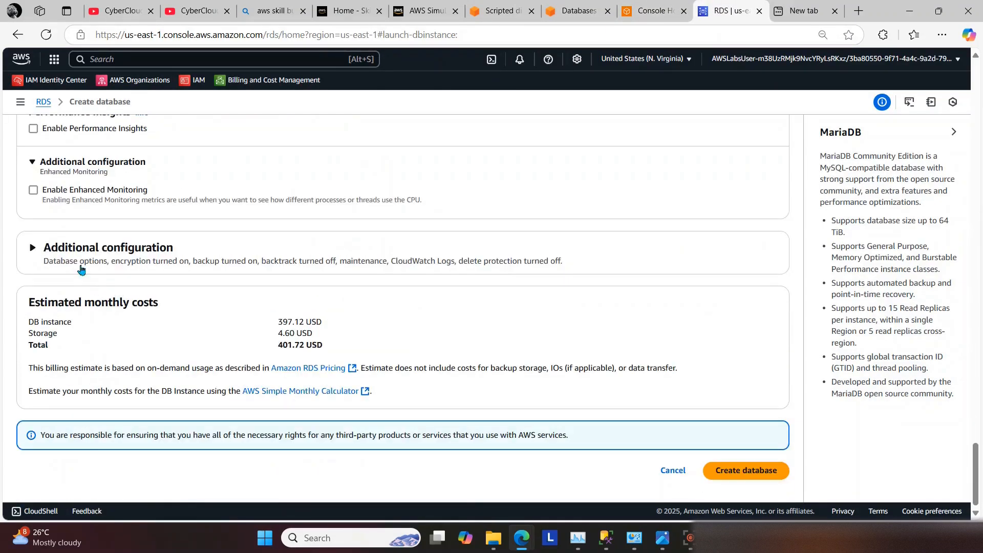
click(34, 248)
click(77, 316)
text(my-)
key(BackSpace)
text(_daab)
key(BackSpace)
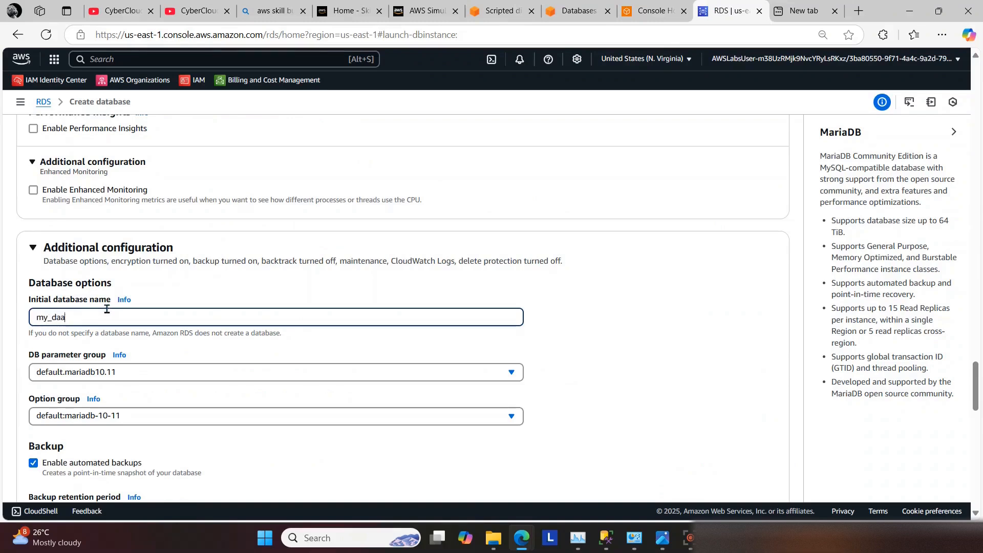
text(base)
scroll(118, 309, down, 1)
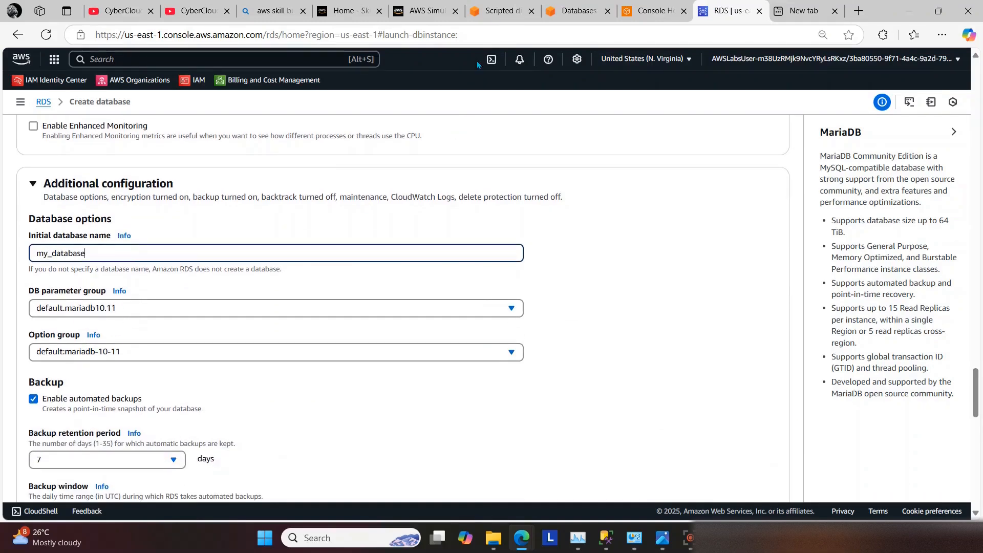
Step: Check the DB parameter group, option group and automated backup settings against step 11 of the lab guide
click(578, 18)
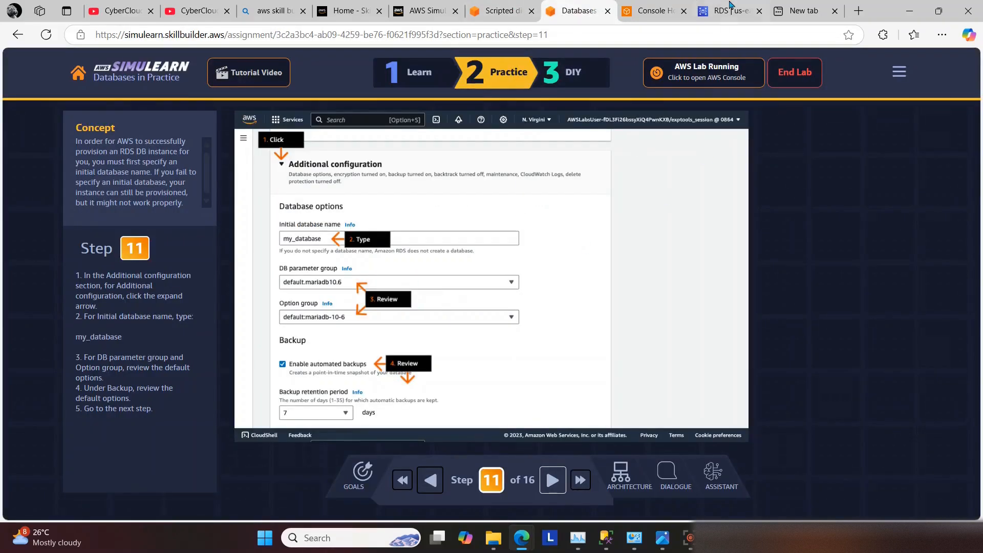
click(729, 16)
click(581, 6)
click(724, 11)
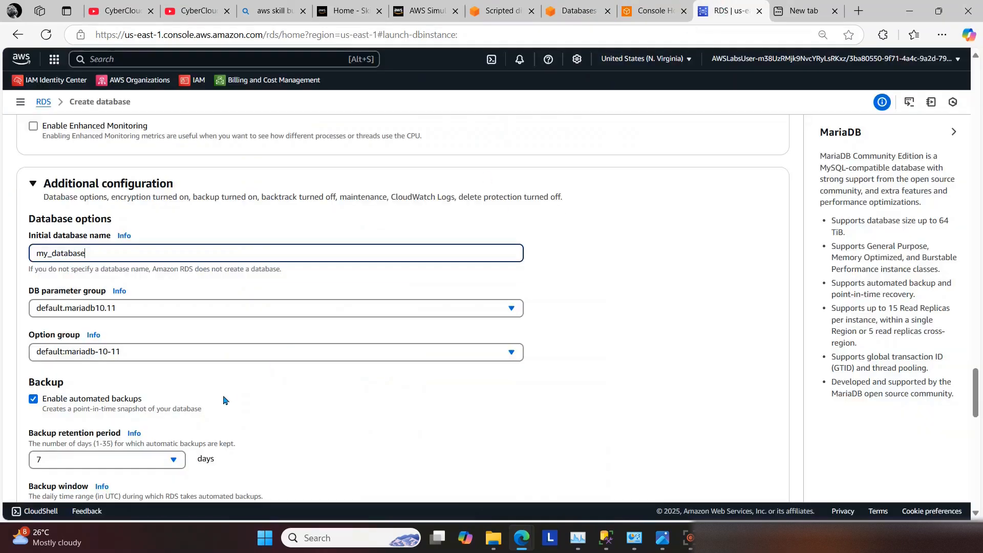
scroll(223, 400, down, 1)
click(576, 11)
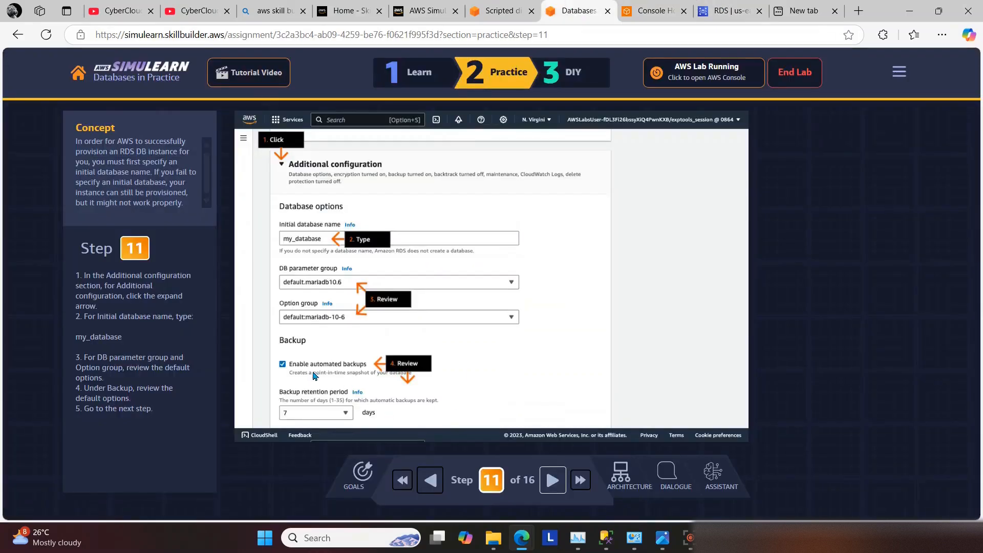
Step: Advance the lab guide to step 12 and review the database's backup and encryption settings against it
click(551, 483)
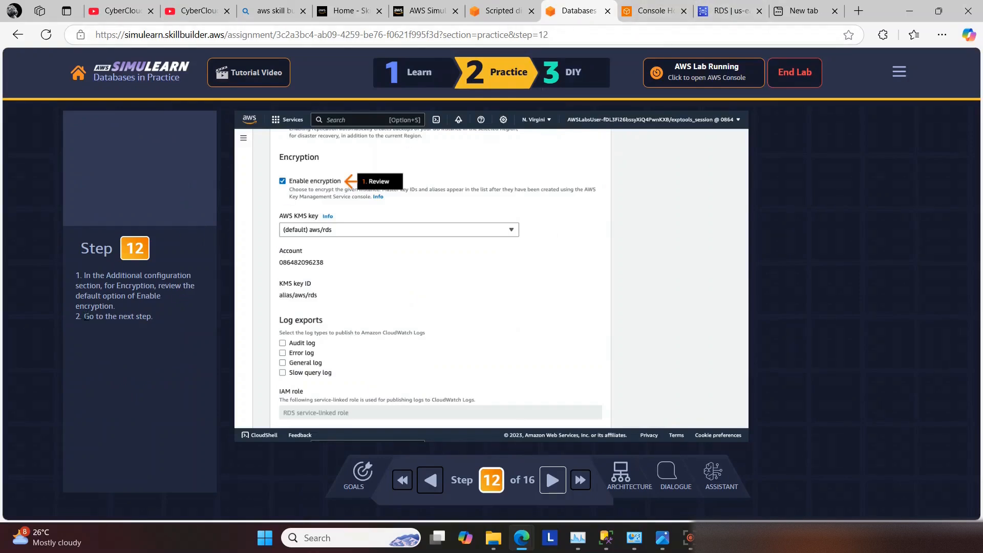
click(730, 10)
scroll(213, 347, down, 5)
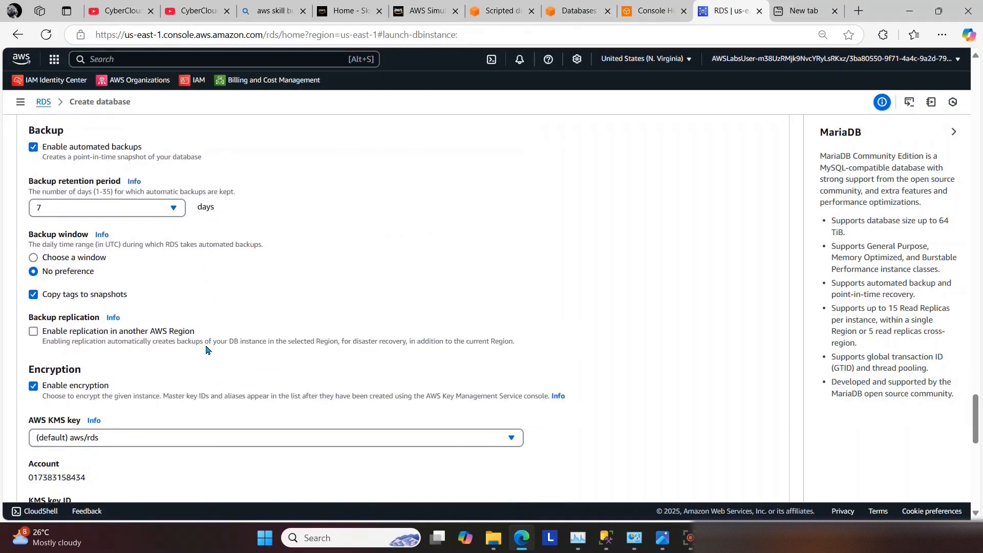
click(578, 9)
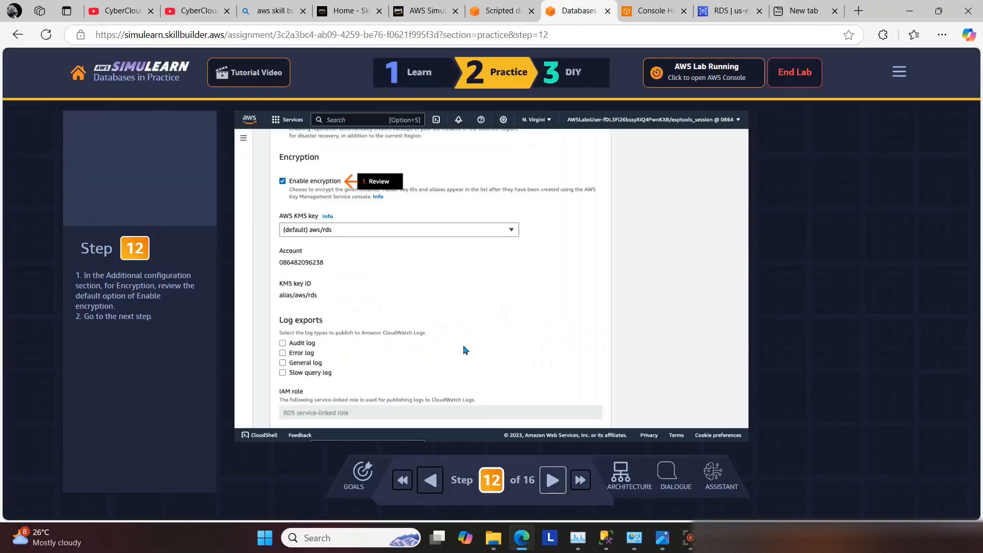
Step: Advance the lab guide to step 13 and disable auto minor version upgrade in the database's Maintenance settings
click(552, 485)
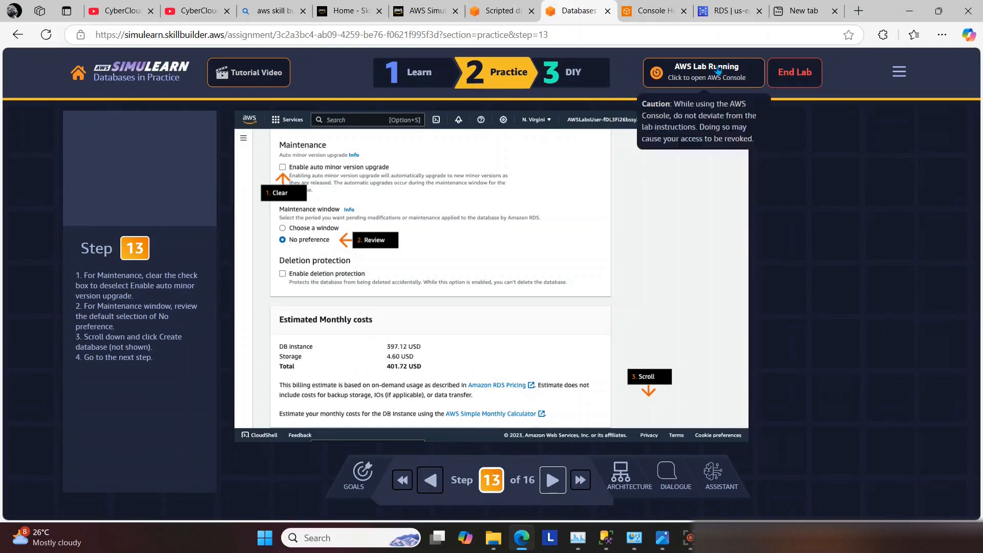
click(737, 10)
scroll(146, 389, down, 7)
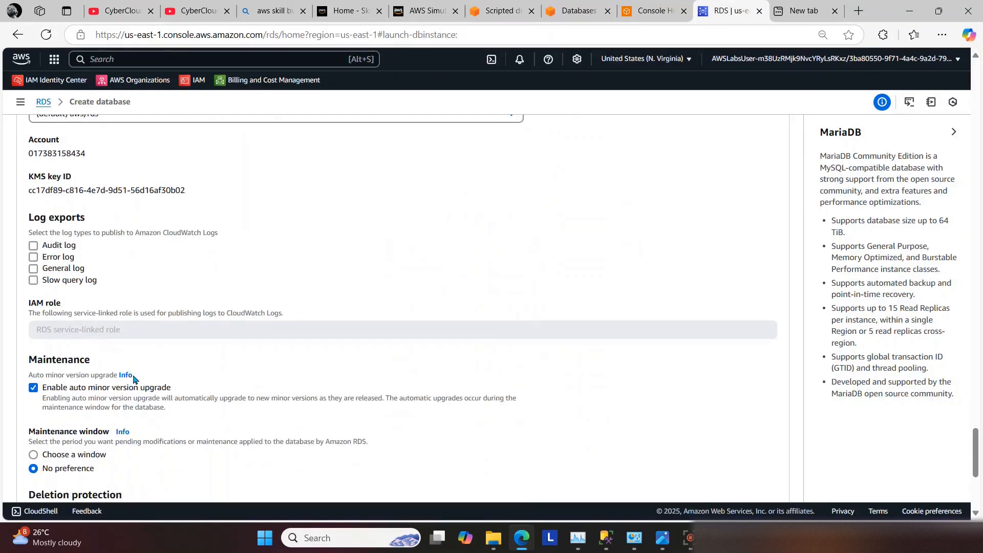
scroll(56, 299, down, 2)
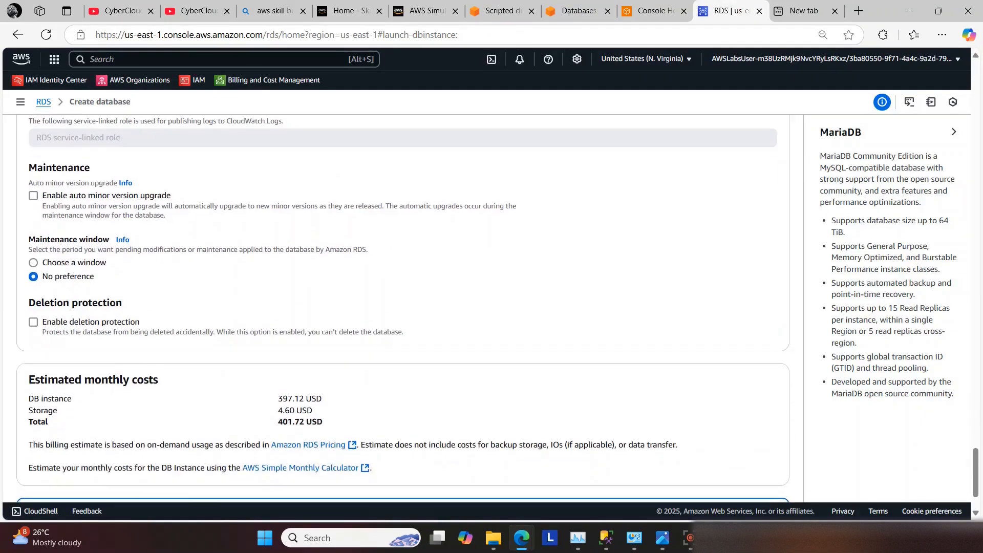
Step: Check the maintenance settings against step 13 of the lab guide and create the database
click(569, 10)
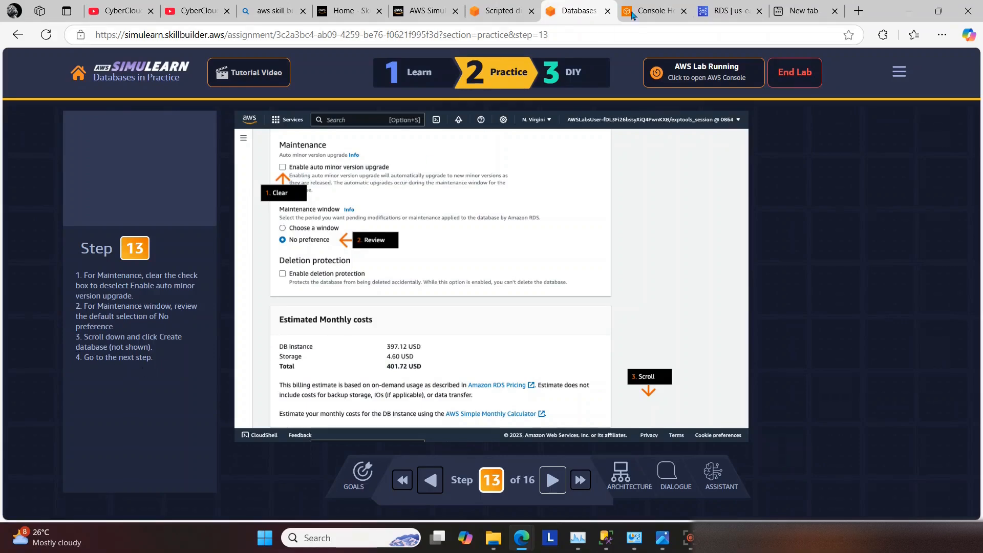
click(726, 10)
scroll(582, 279, down, 2)
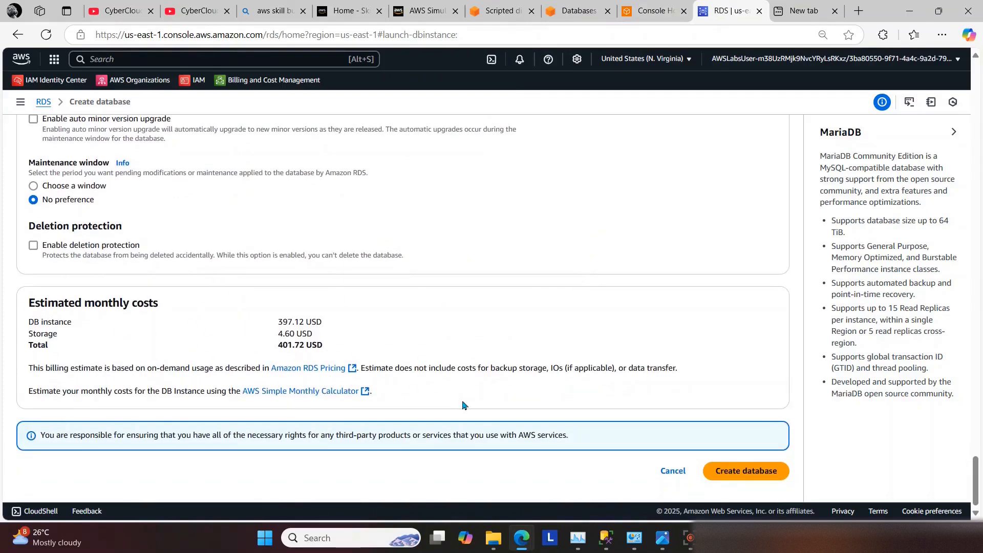
click(737, 471)
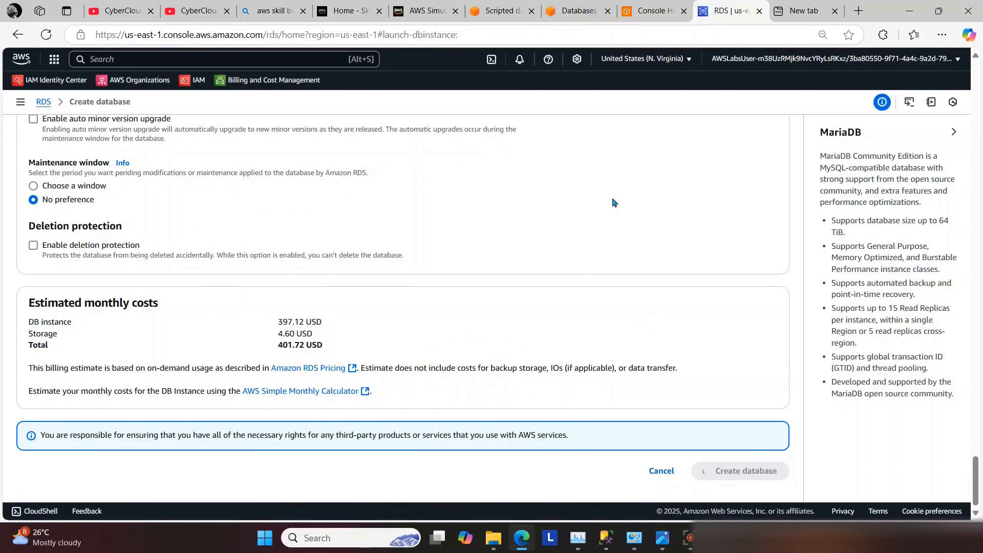
Step: Advance the lab guide to step 14 and dismiss the suggested add-ons for my-database in the RDS console
click(584, 9)
click(553, 482)
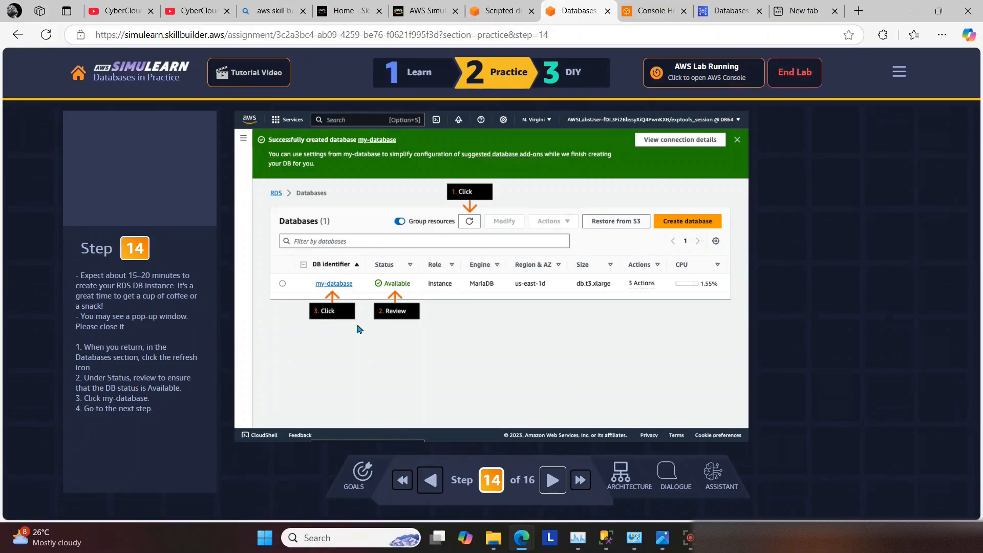
click(727, 10)
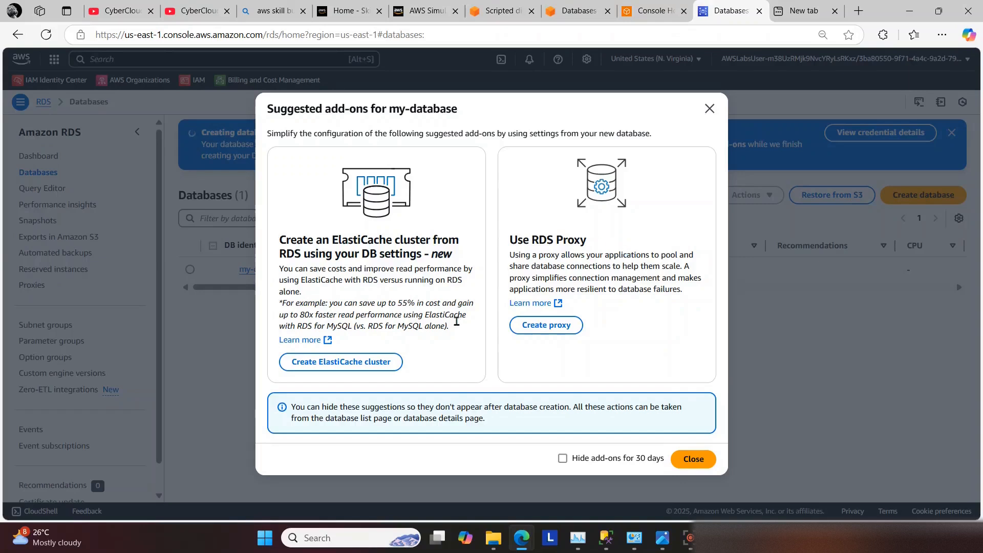
click(691, 459)
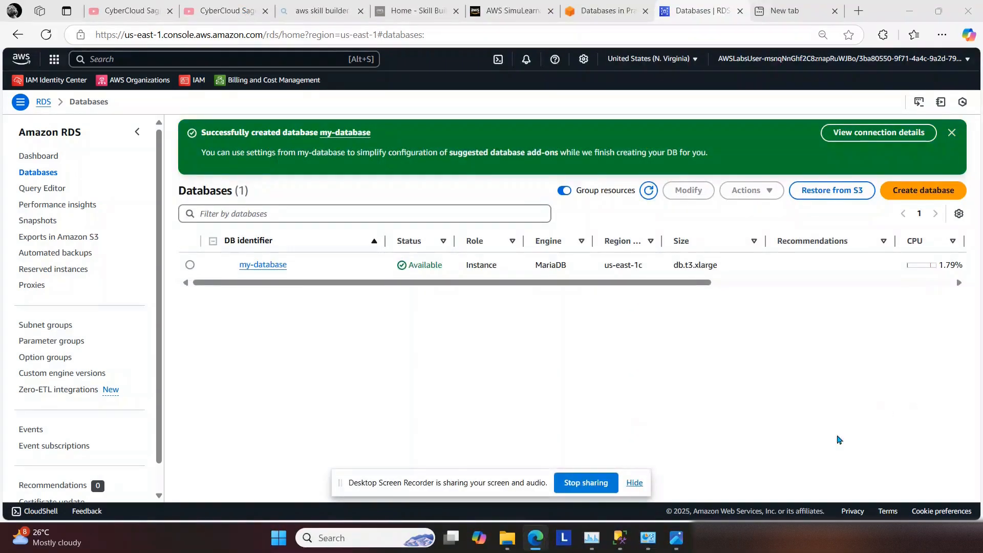
click(635, 483)
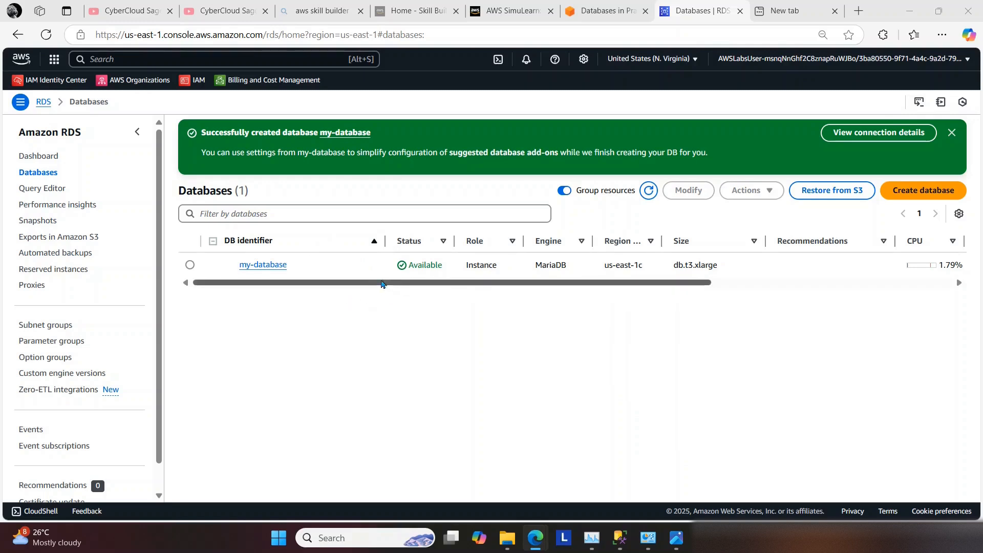
Step: Advance the lab guide to step 15 and open the list of available actions for my-database in the RDS console
click(582, 6)
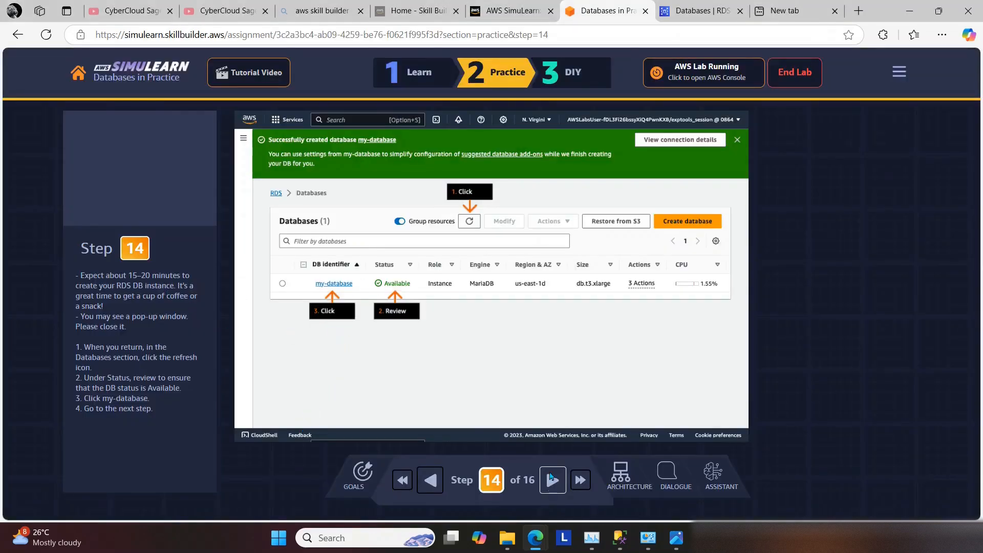
click(553, 481)
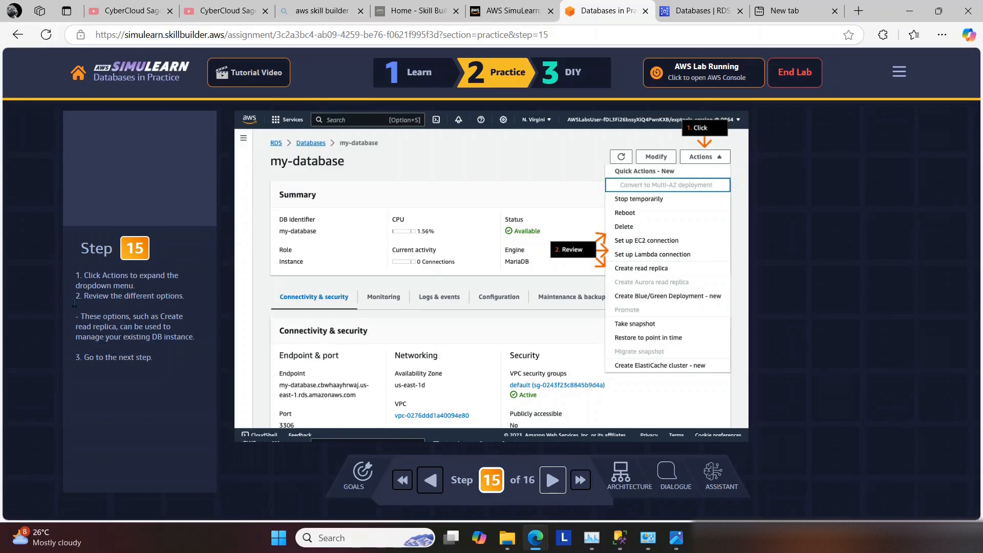
click(724, 7)
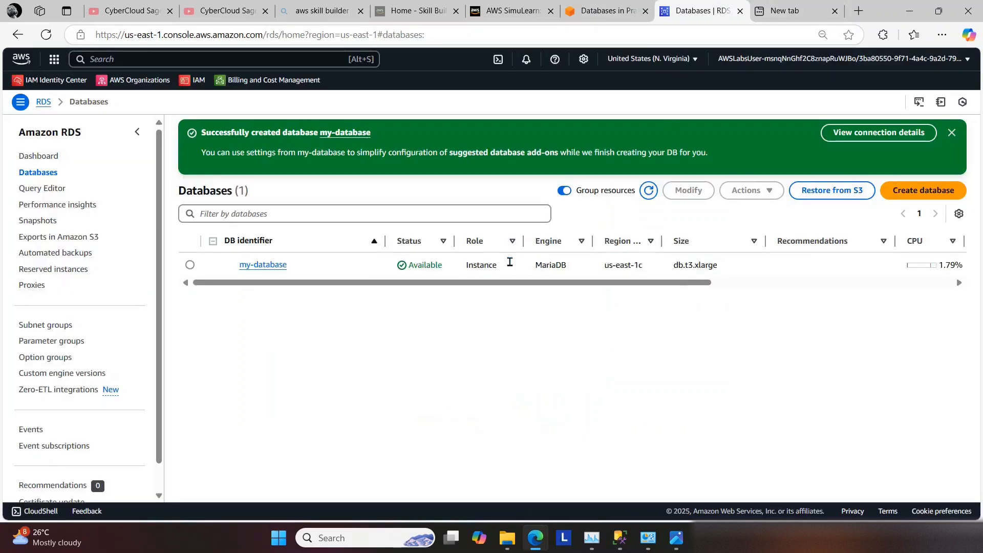
click(274, 264)
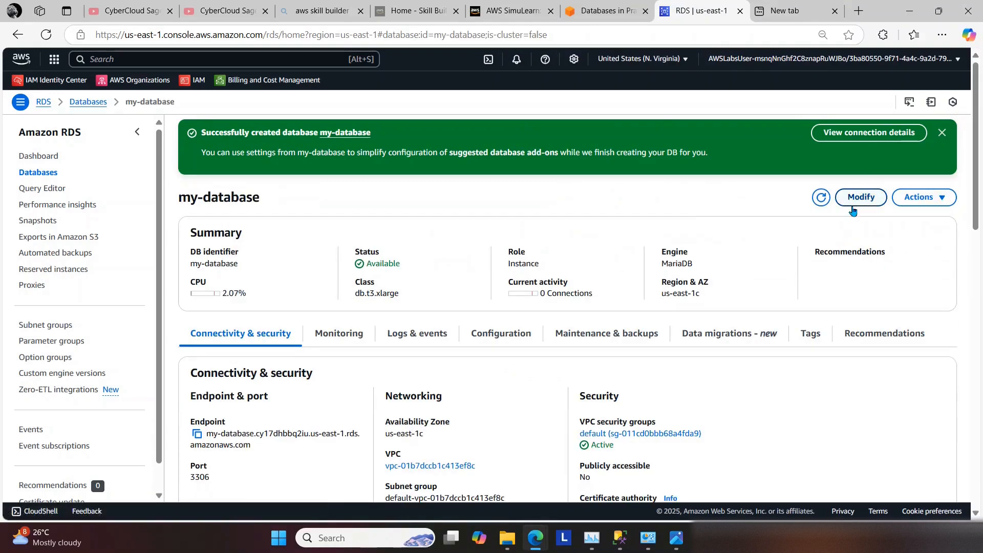
click(938, 198)
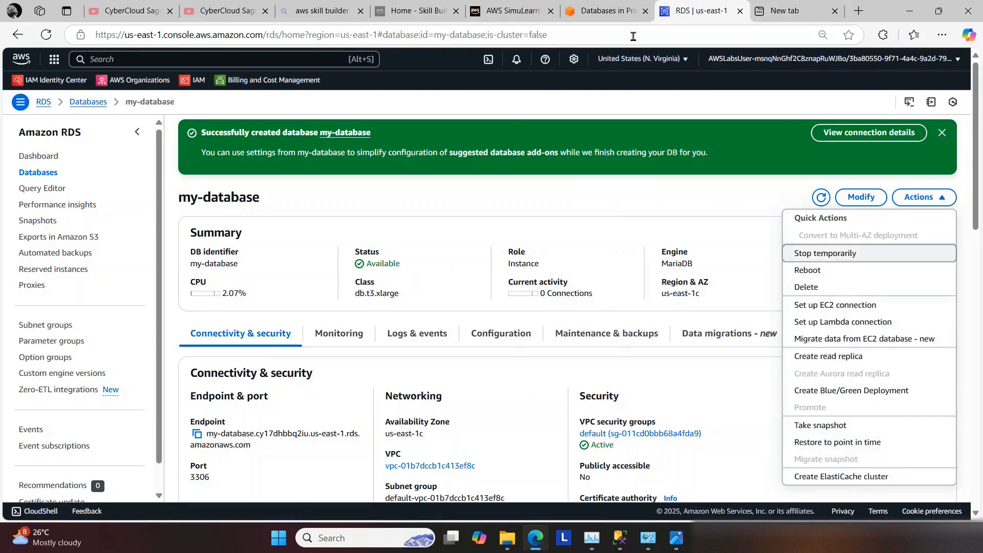
Step: Advance the lab guide to step 16 and go on to the DIY section
click(607, 11)
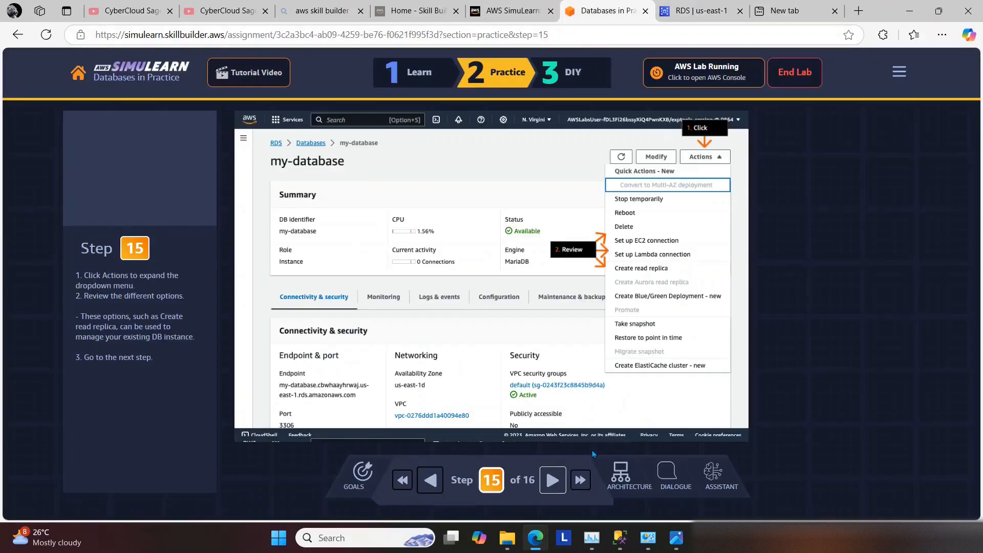
click(552, 480)
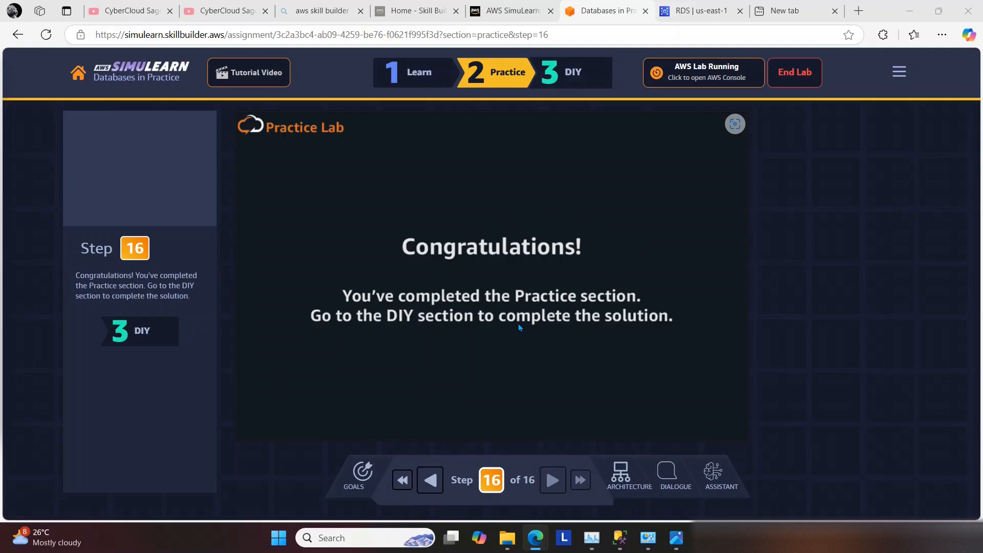
click(564, 73)
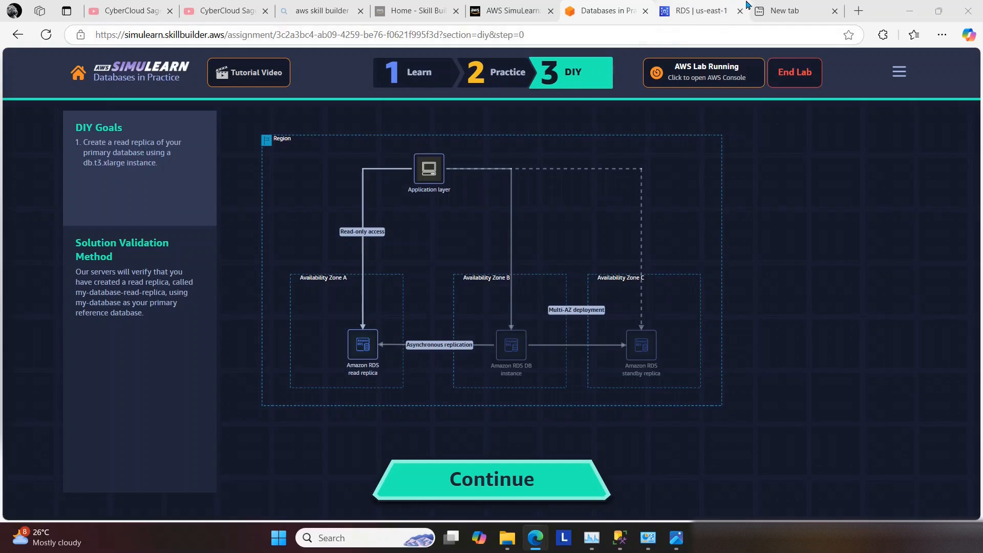
Step: Return to my-database in the RDS console, dismiss the creation notice and start creating a read replica
click(701, 11)
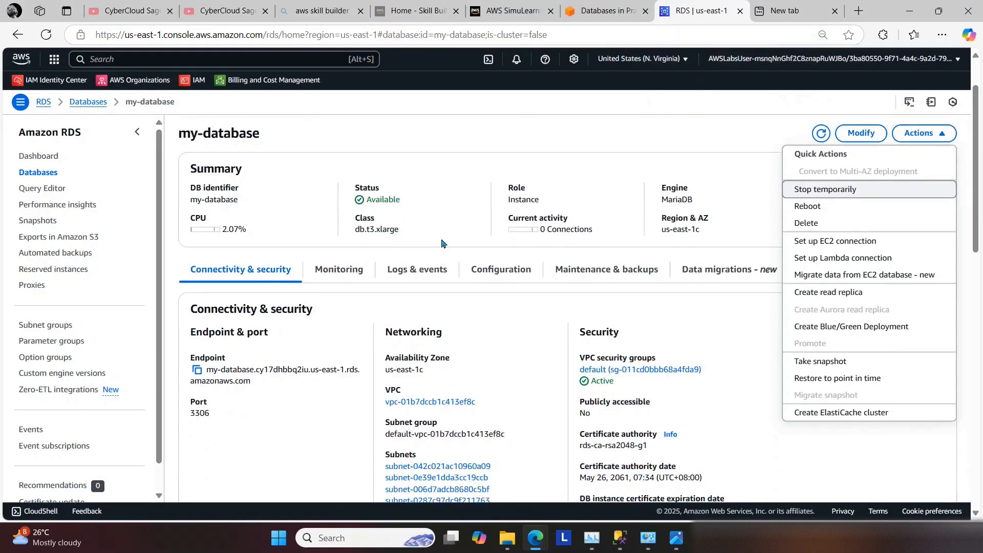
click(636, 223)
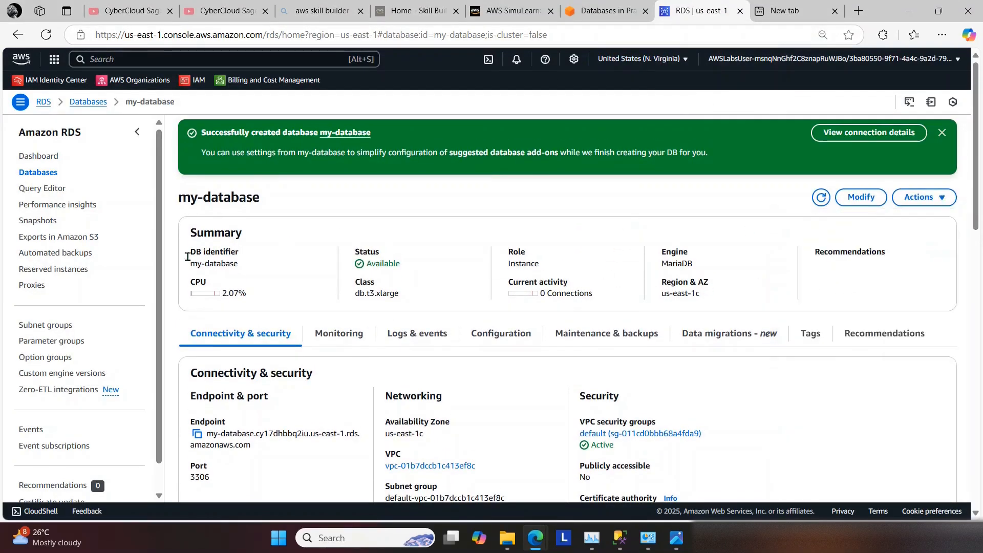
click(44, 174)
click(252, 265)
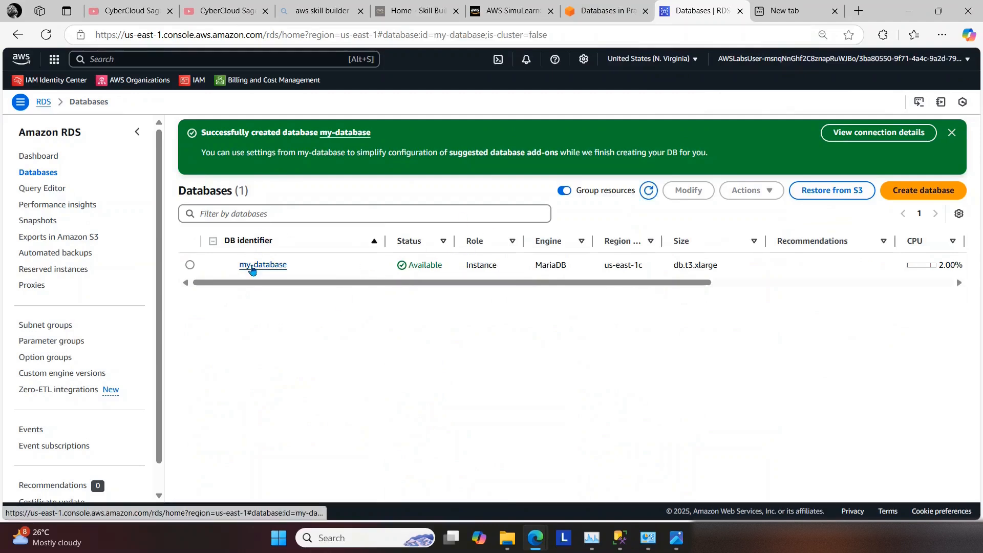
click(942, 132)
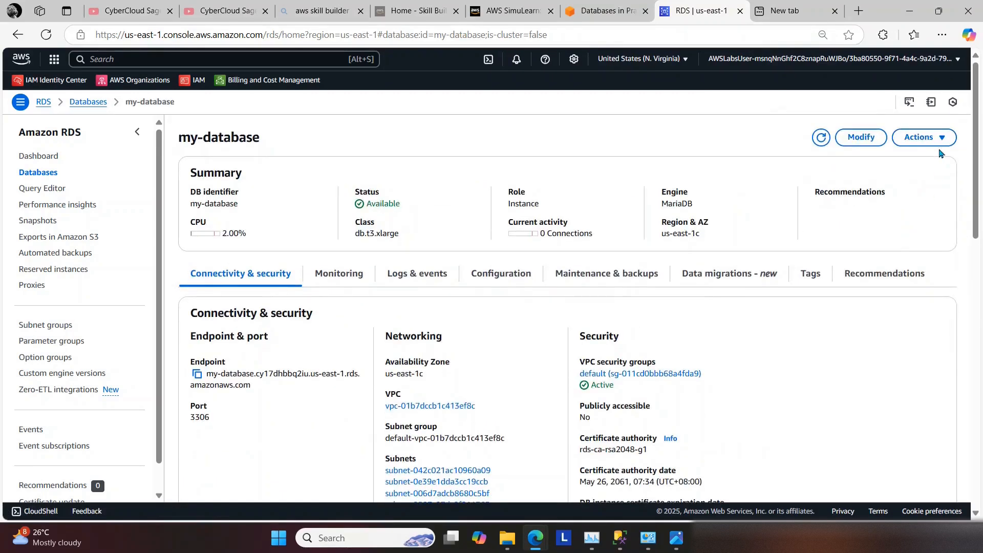
click(940, 138)
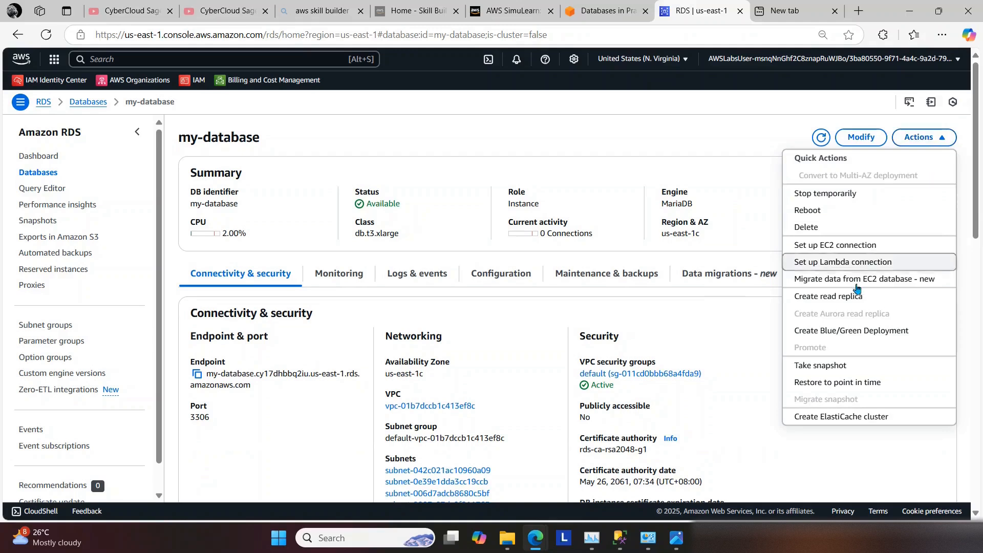
click(847, 296)
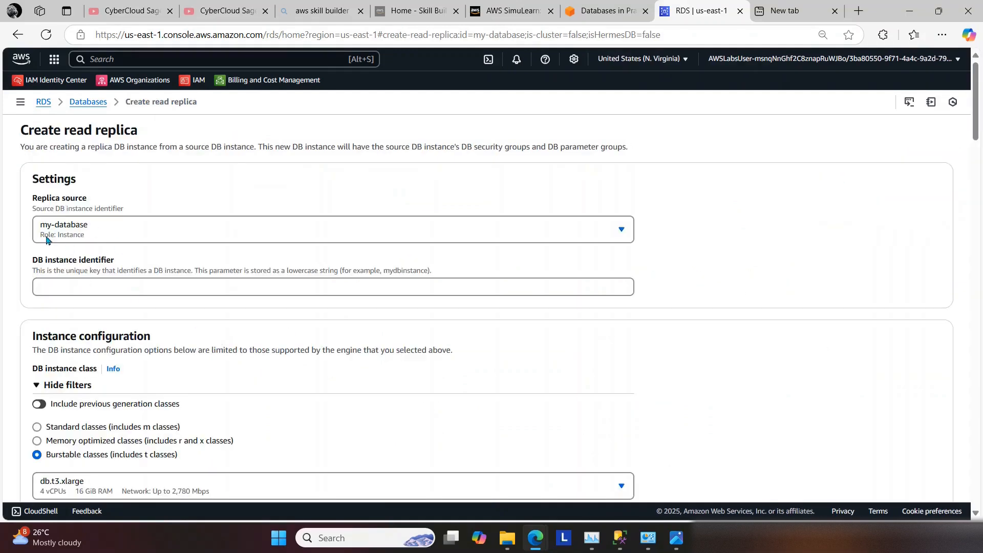
Step: Name the read replica's DB instance identifier my-database-replica-1
drag(32, 200, 87, 201)
click(31, 261)
drag(32, 260, 97, 281)
click(92, 290)
text(my-databa)
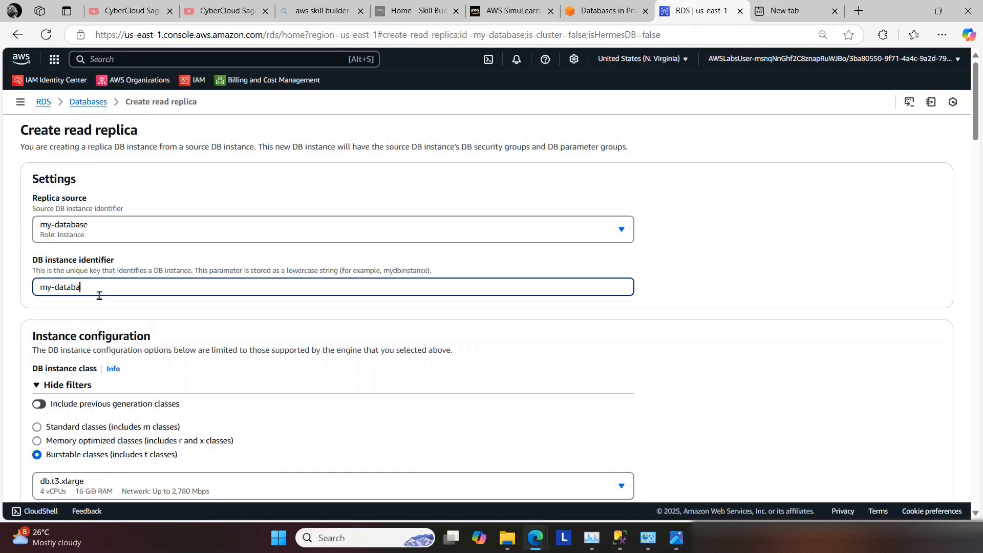
text(se-replica-1)
scroll(346, 269, down, 1)
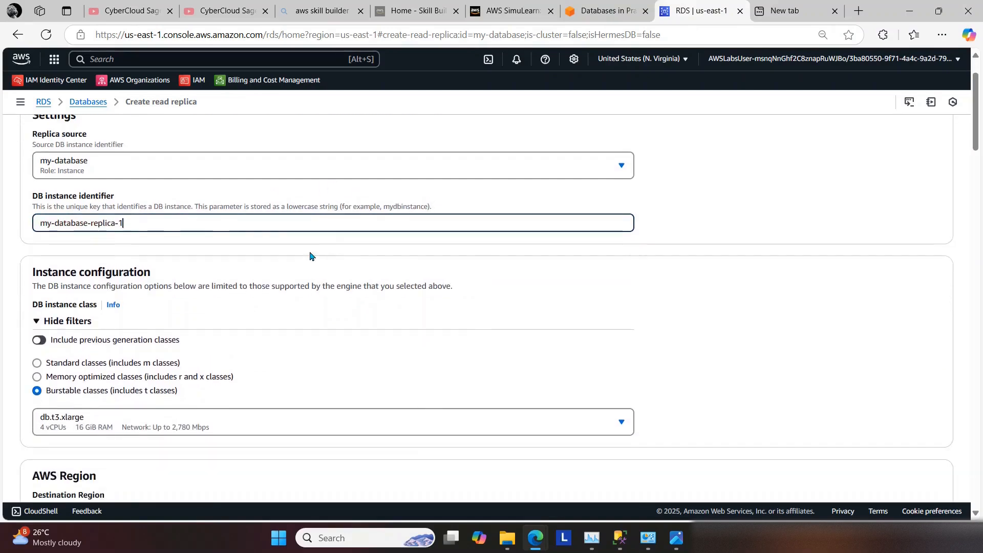
Step: Check the replica's instance class against the DIY goal and review its Region, storage and Multi-AZ settings
click(581, 6)
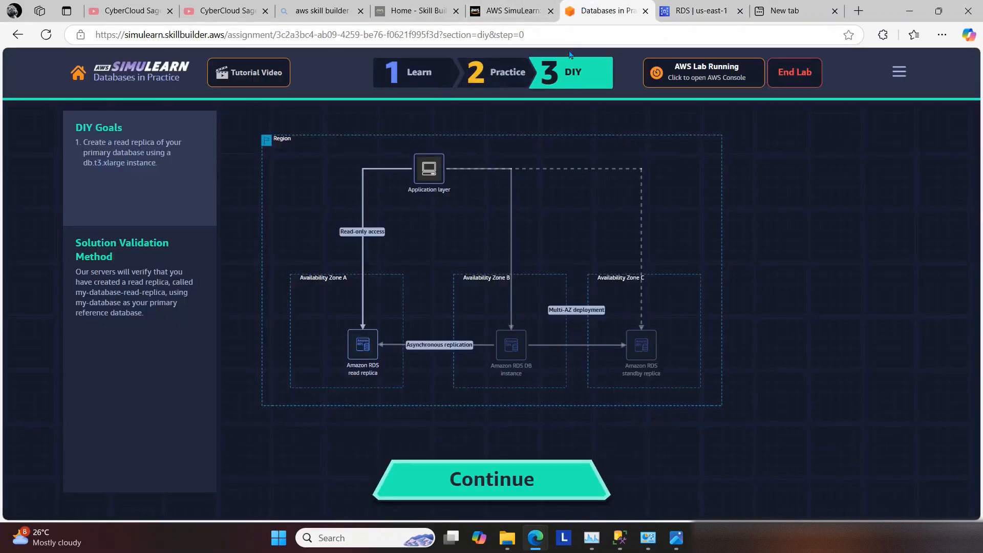
click(688, 7)
scroll(151, 360, down, 2)
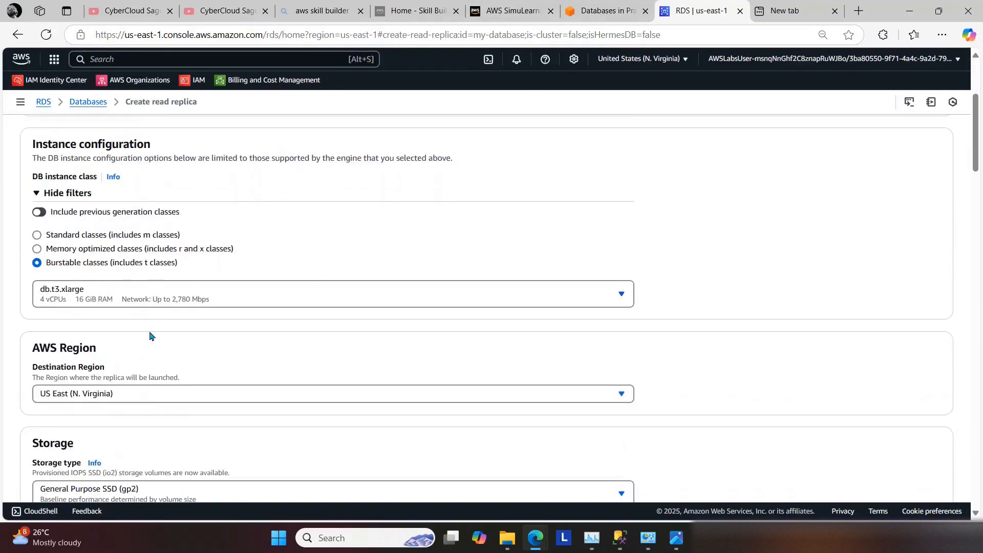
scroll(128, 365, down, 3)
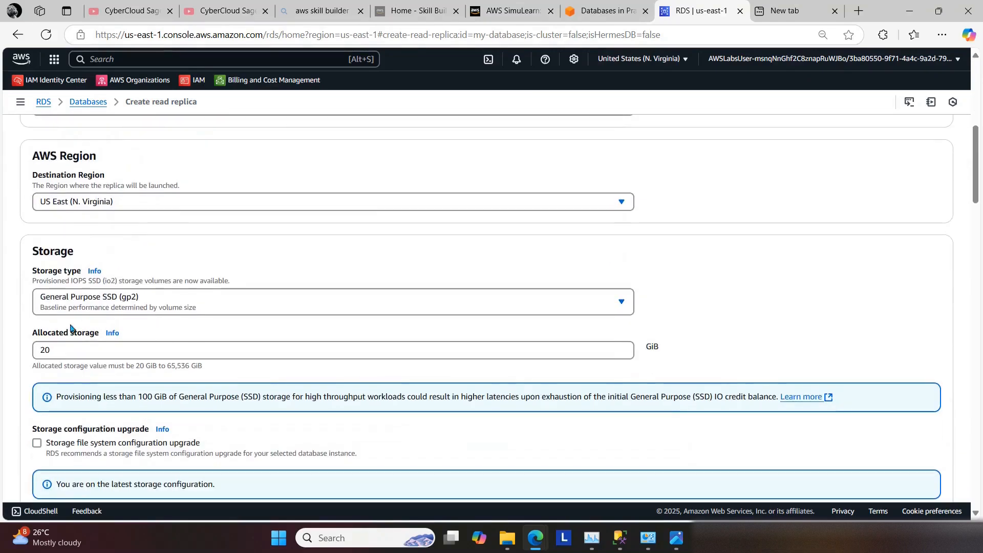
scroll(98, 365, down, 1)
scroll(60, 351, down, 1)
click(77, 391)
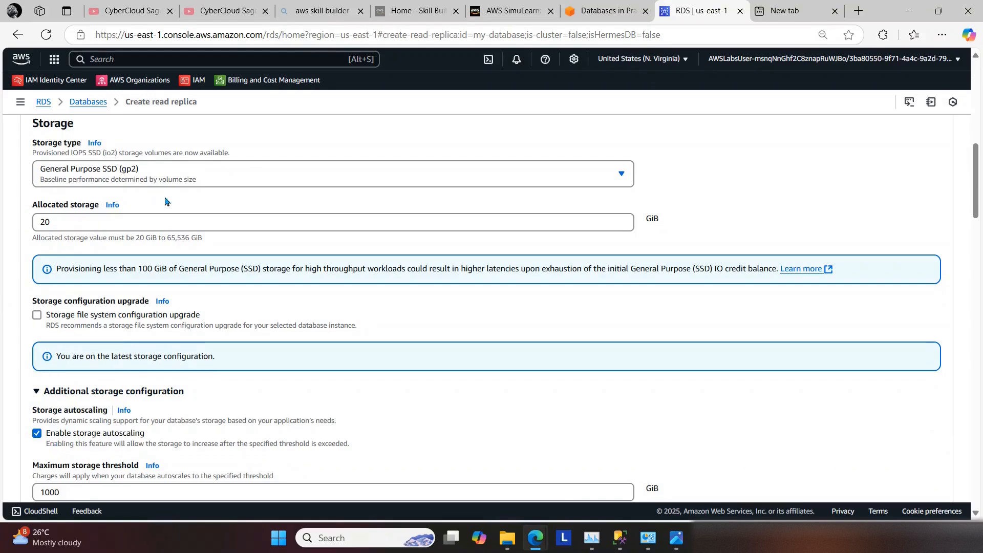
scroll(169, 205, up, 3)
scroll(198, 268, down, 7)
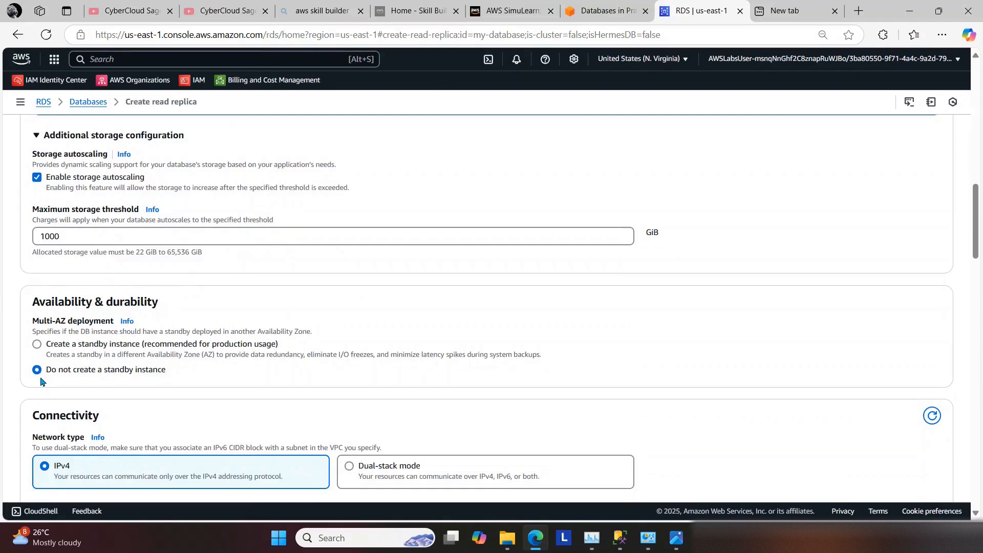
scroll(41, 373, down, 1)
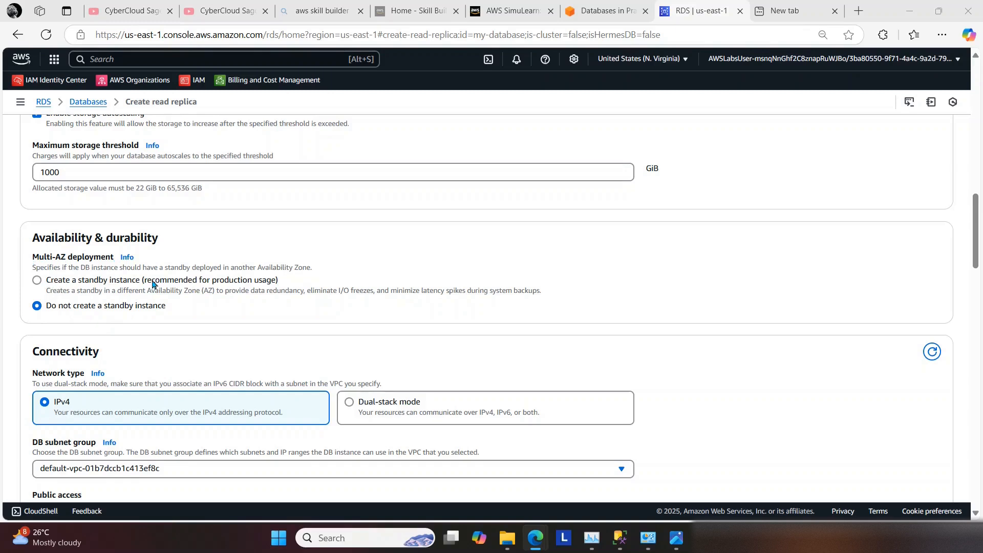
Step: Review the replica's connectivity, database port, authentication, tags and encryption settings
scroll(215, 330, down, 3)
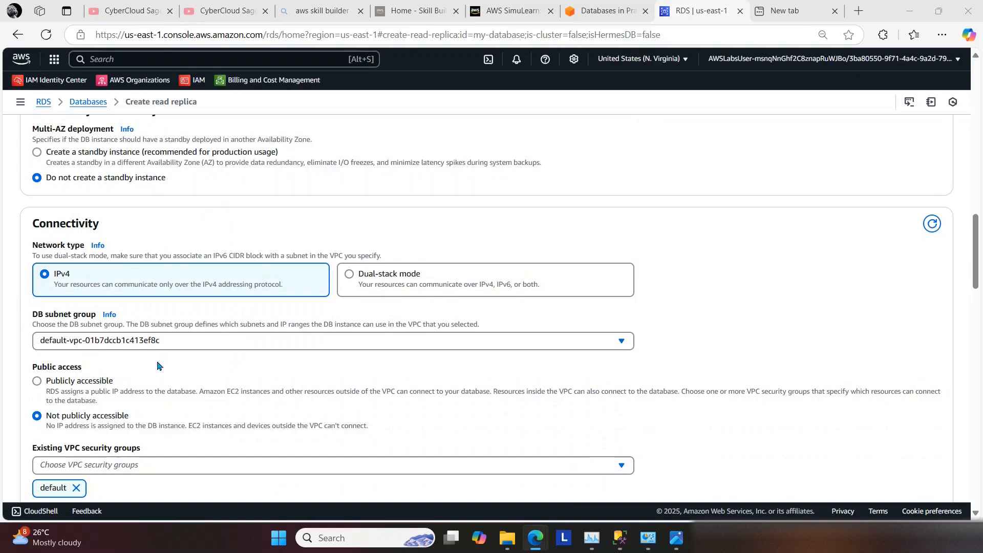
scroll(63, 429, down, 1)
scroll(79, 414, down, 1)
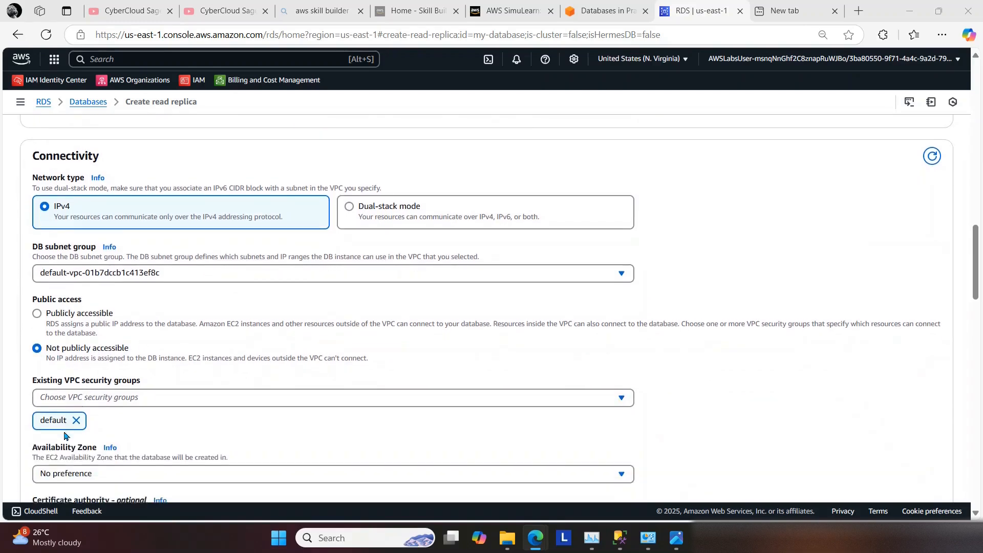
scroll(152, 443, down, 2)
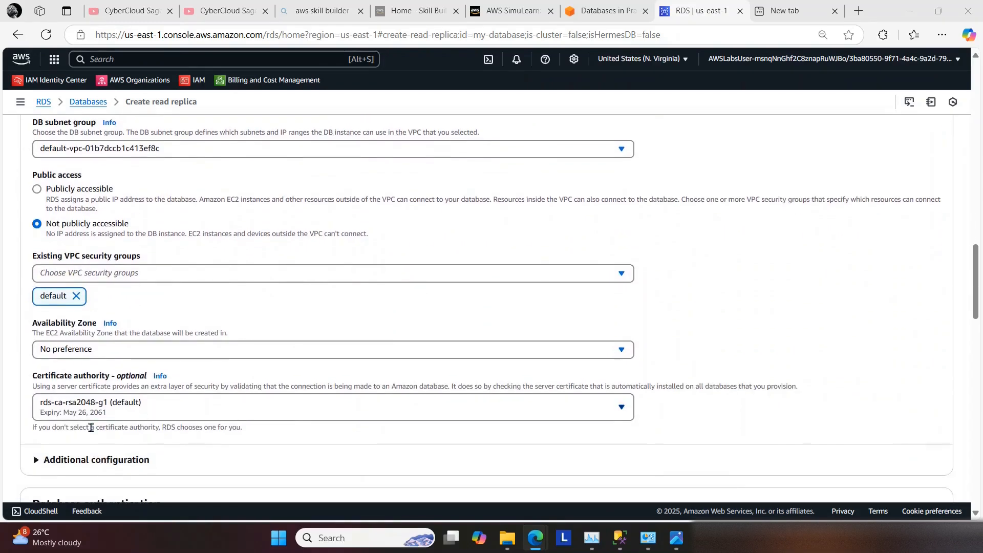
click(38, 392)
scroll(38, 392, down, 3)
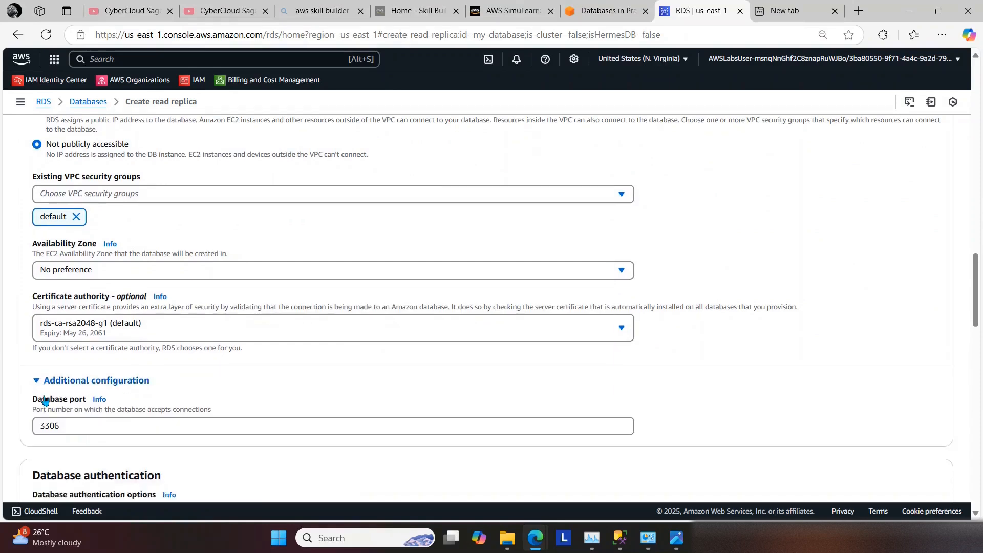
scroll(53, 376, down, 2)
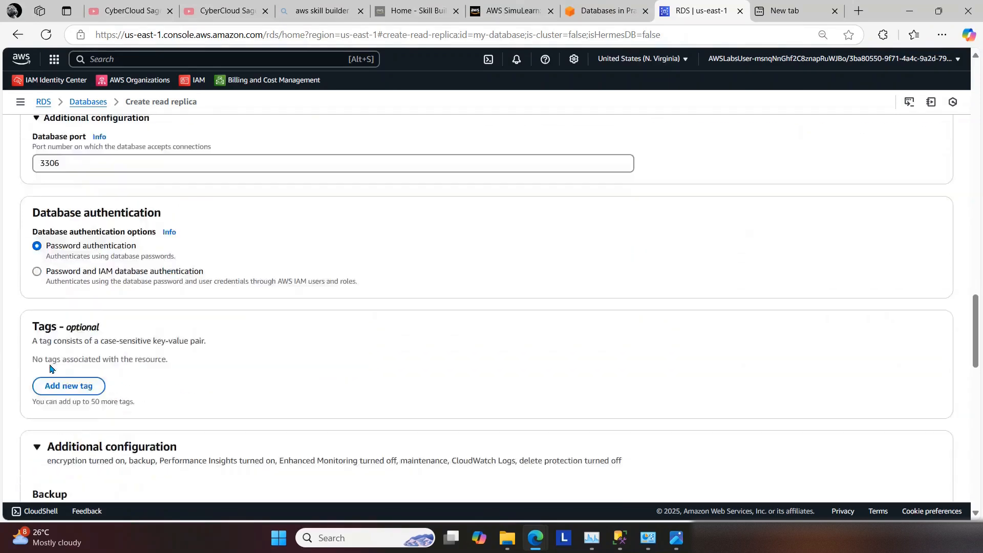
scroll(61, 389, down, 2)
scroll(44, 390, down, 6)
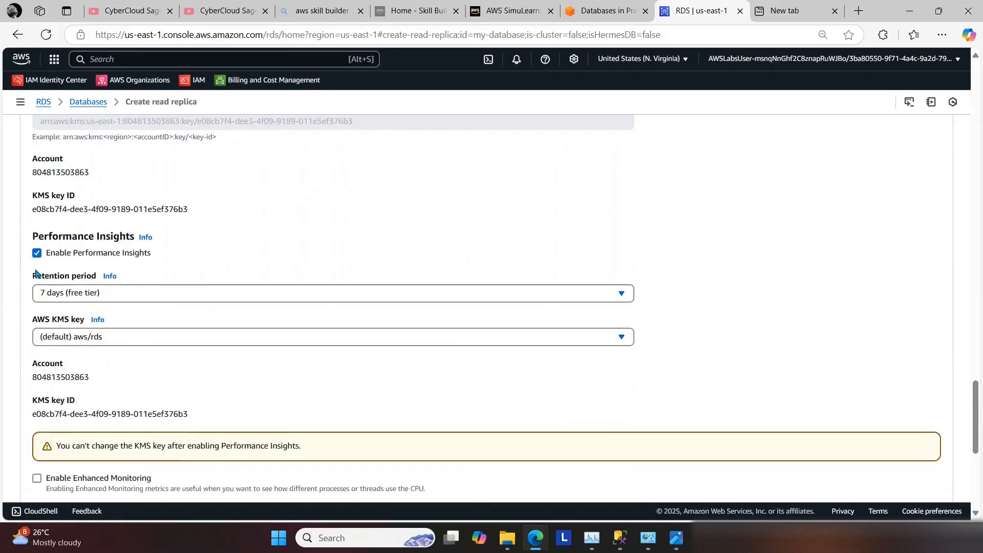
Step: Disable Performance Insights and auto minor version upgrade for the read replica
click(37, 253)
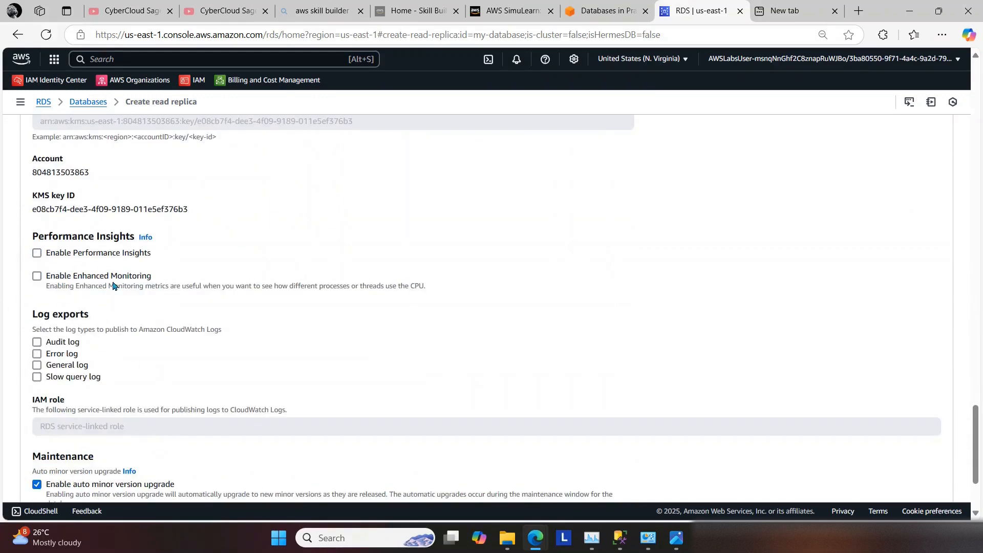
scroll(108, 302, down, 3)
click(37, 357)
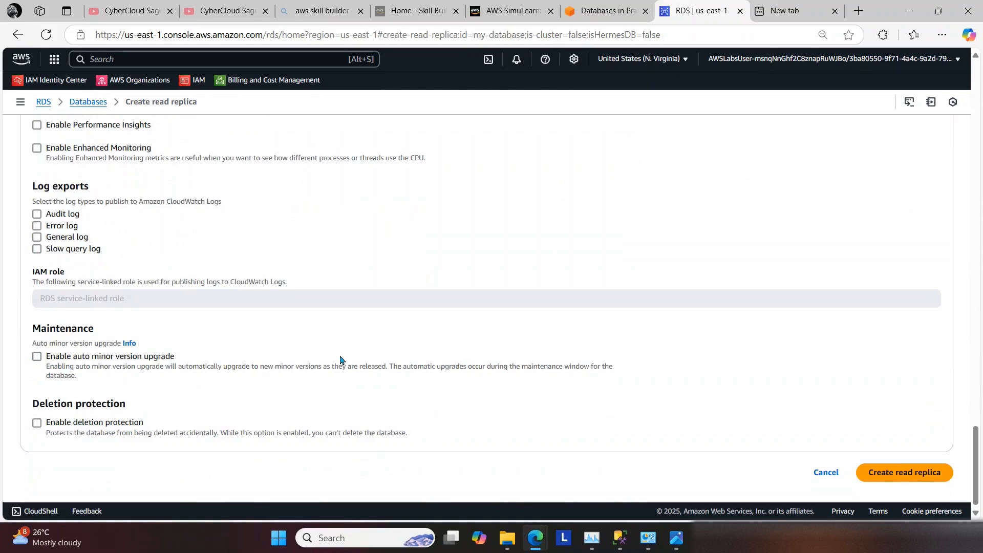
Step: Create the read replica and widen the Status column in the Databases list
click(897, 475)
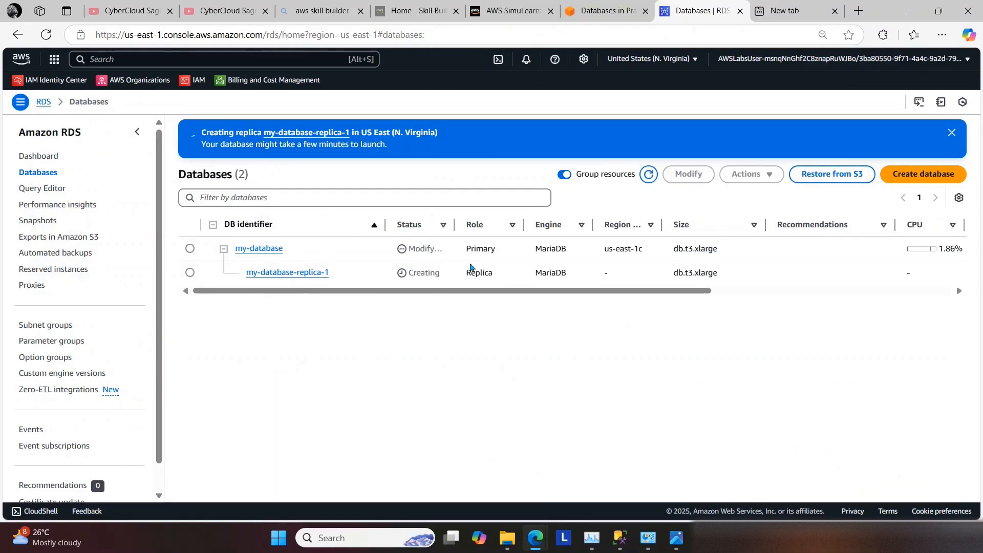
drag(454, 224, 475, 217)
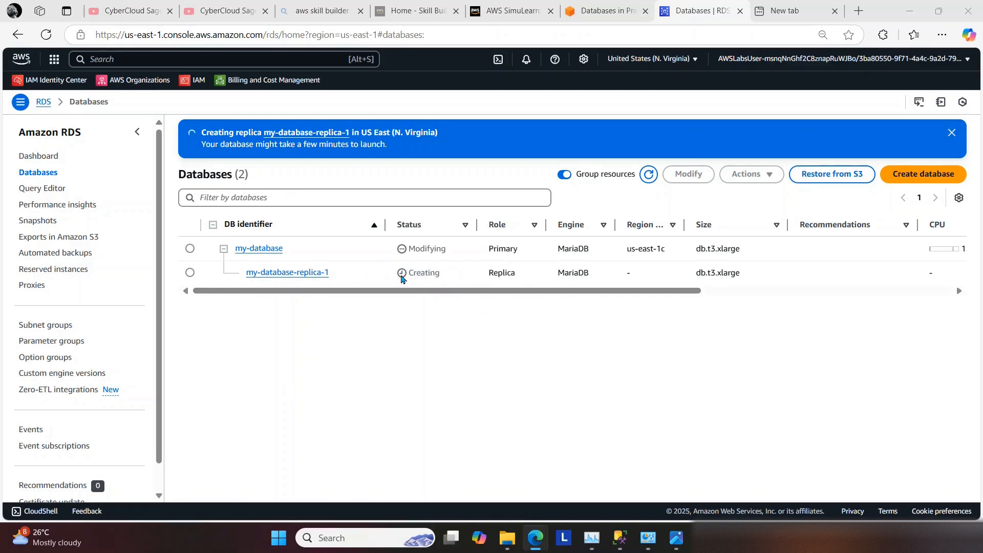
Step: Open the lab's DIY validation form and enter my-database, copied from the RDS console, as the Amazon RDS DB identifier
click(591, 7)
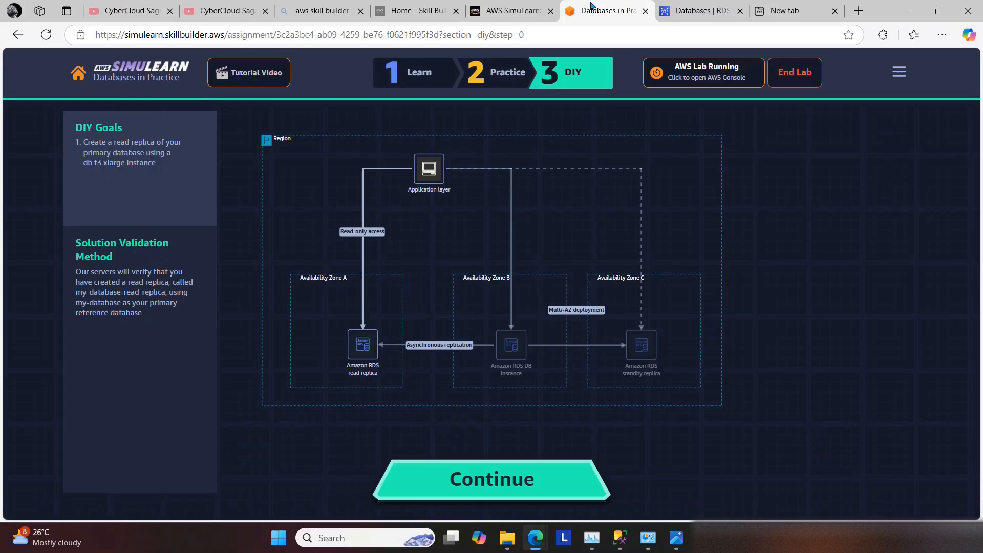
click(432, 482)
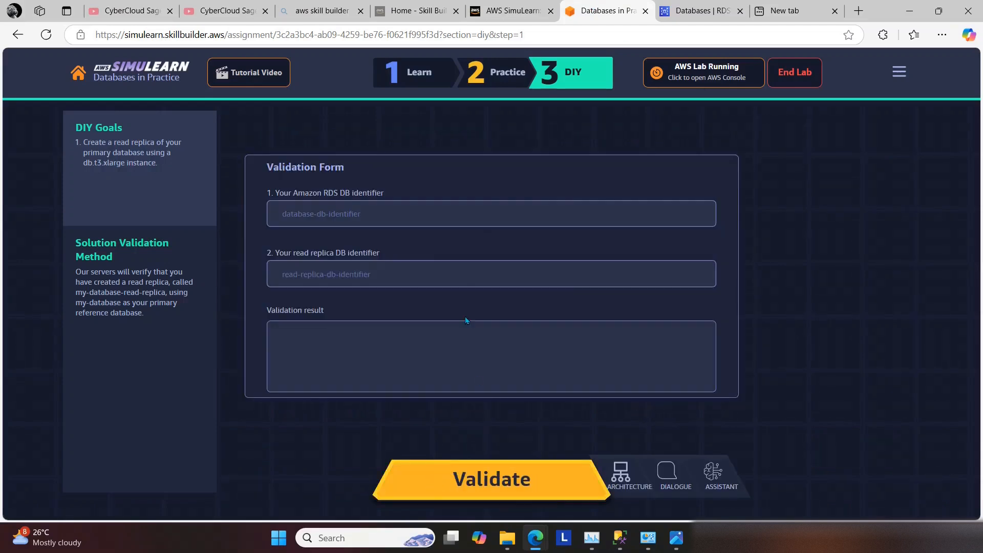
click(392, 212)
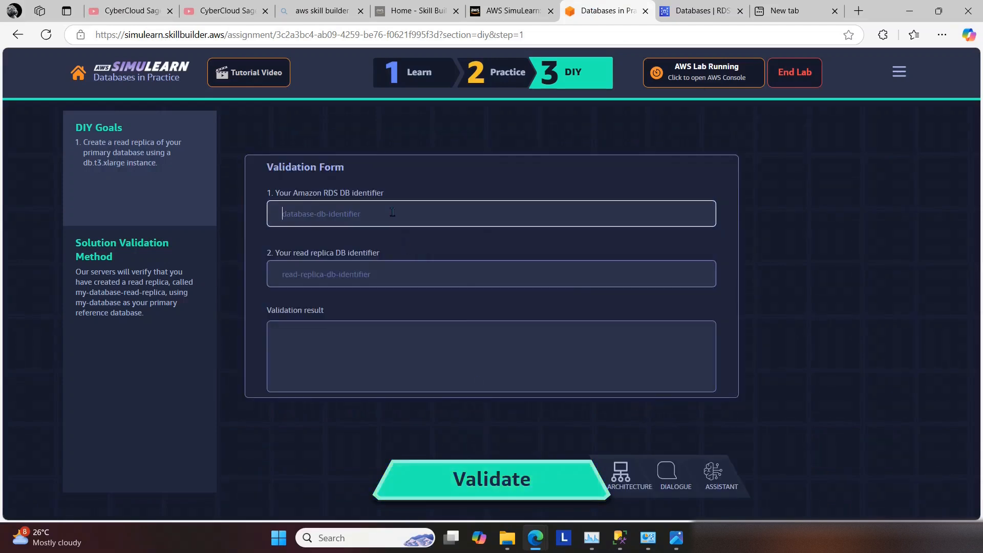
click(669, 12)
drag(301, 248, 232, 253)
key(ctrl+c)
click(603, 11)
key(ctrl+v)
Step: Copy my-database-replica-1 from the RDS console into the form as the read replica DB identifier
click(373, 262)
drag(339, 277, 246, 274)
click(607, 10)
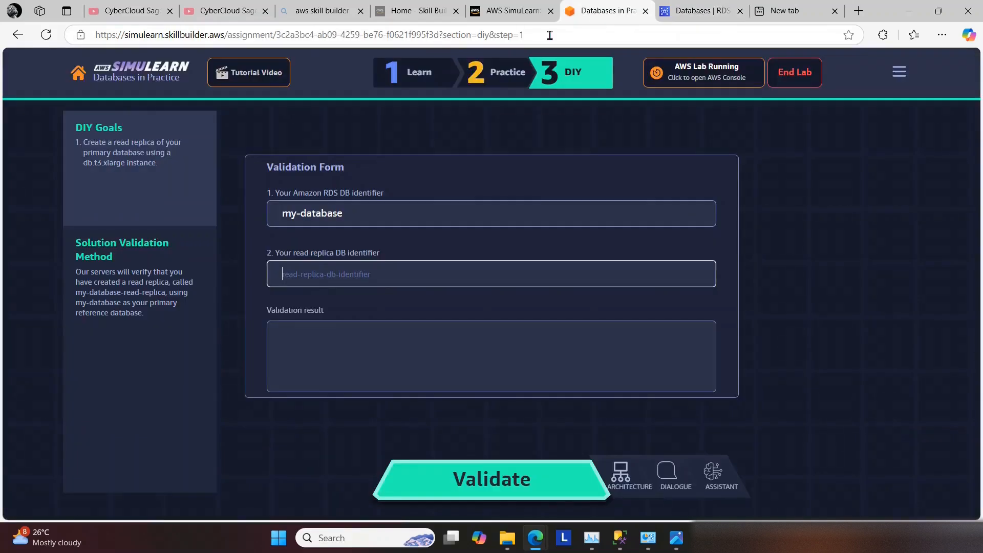
key(ctrl+v)
Step: Validate the DIY solution and continue past the assignment result and summary to the choice of what to do next
click(448, 477)
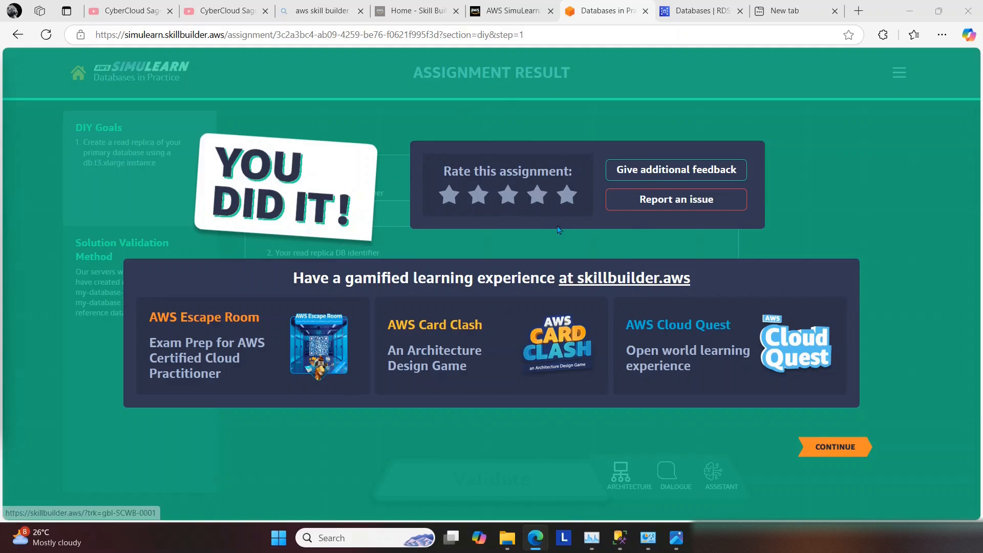
click(812, 446)
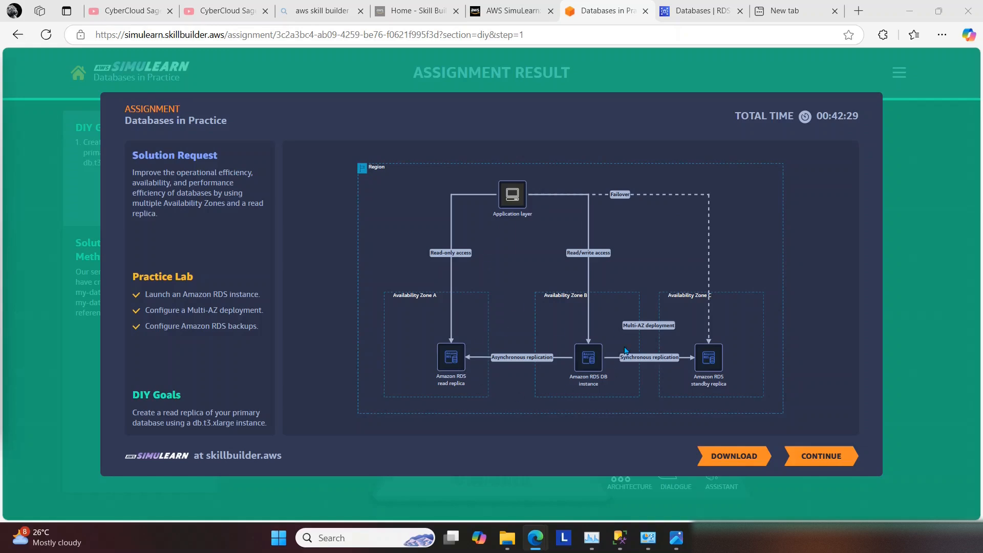
click(834, 461)
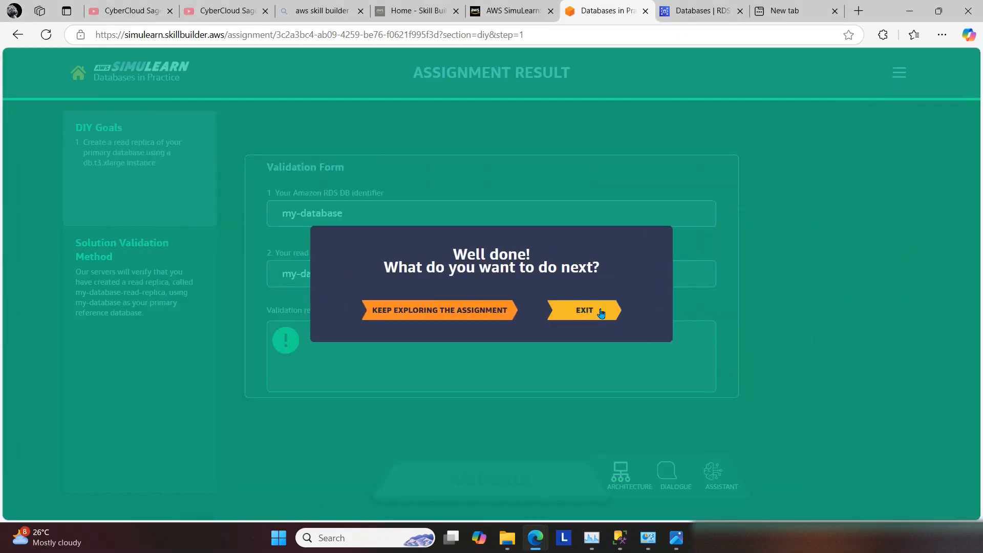